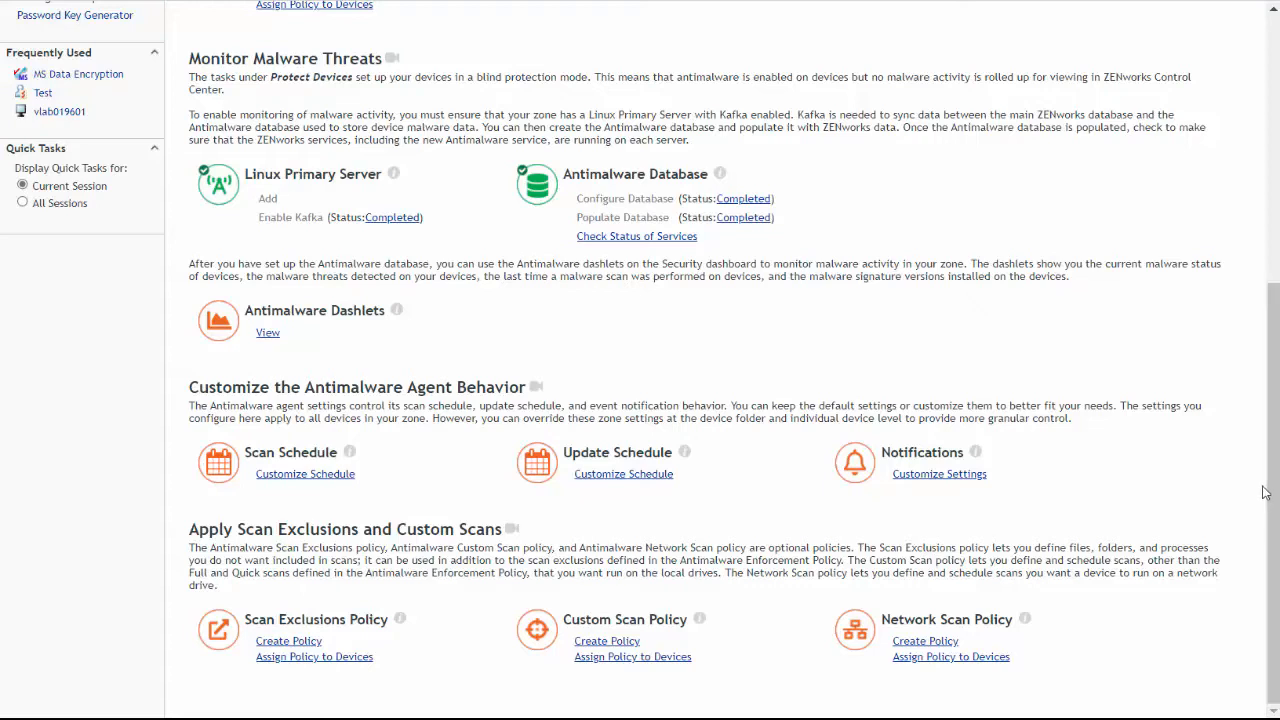
Start a Windows Antimalware Scan Exclusions policy from the malware protection tasks and name it "Scan Exclusions"
{"action": "left_click", "coordinate": [305, 646]}
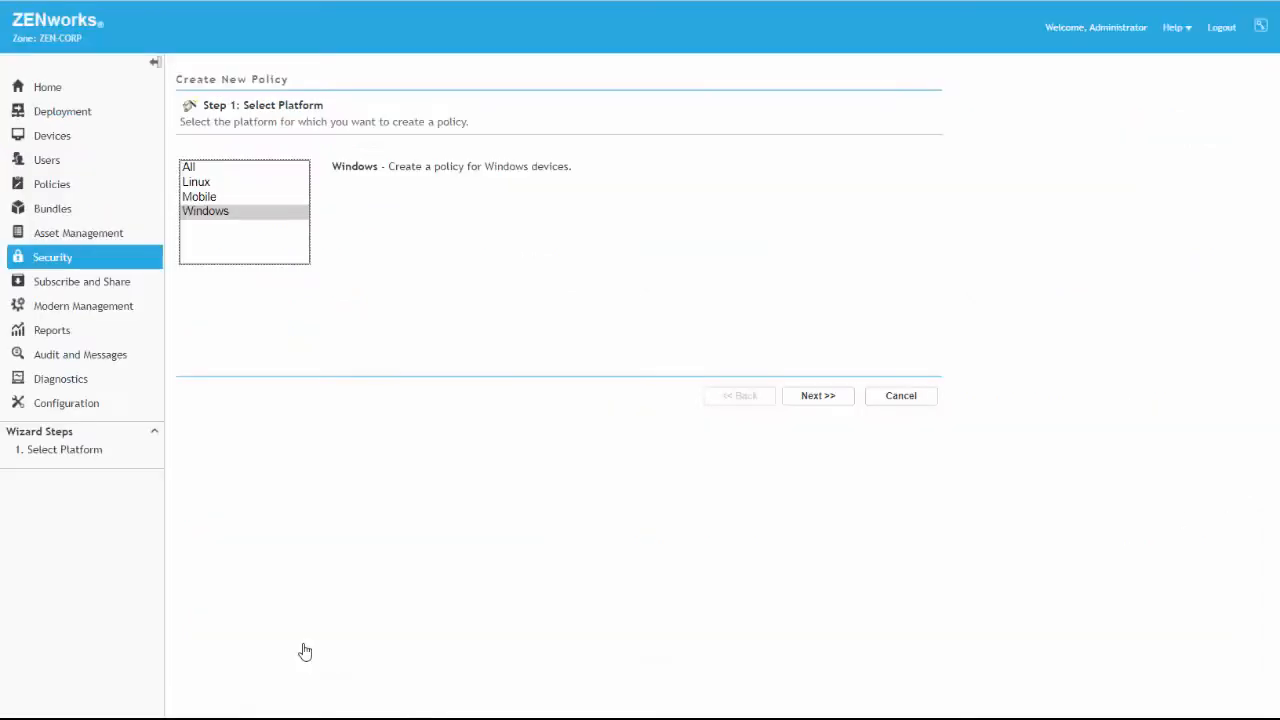
{"action": "left_click", "coordinate": [827, 397]}
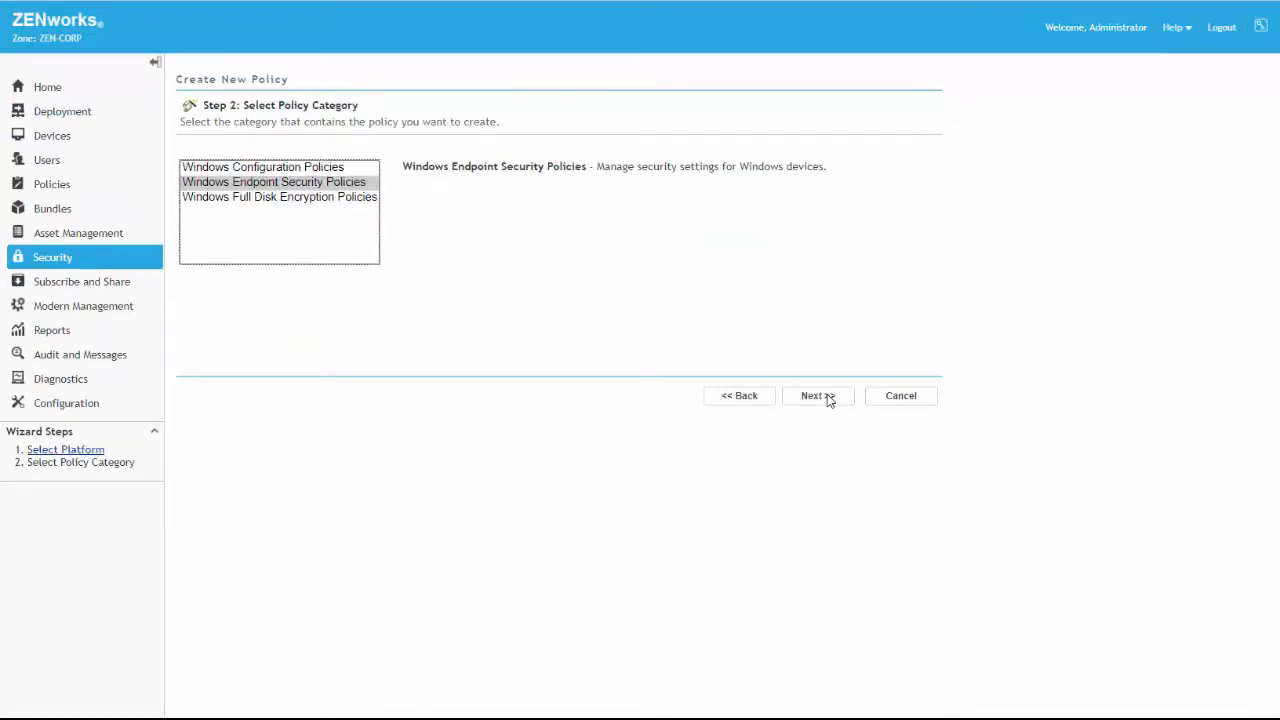
{"action": "left_click", "coordinate": [827, 397]}
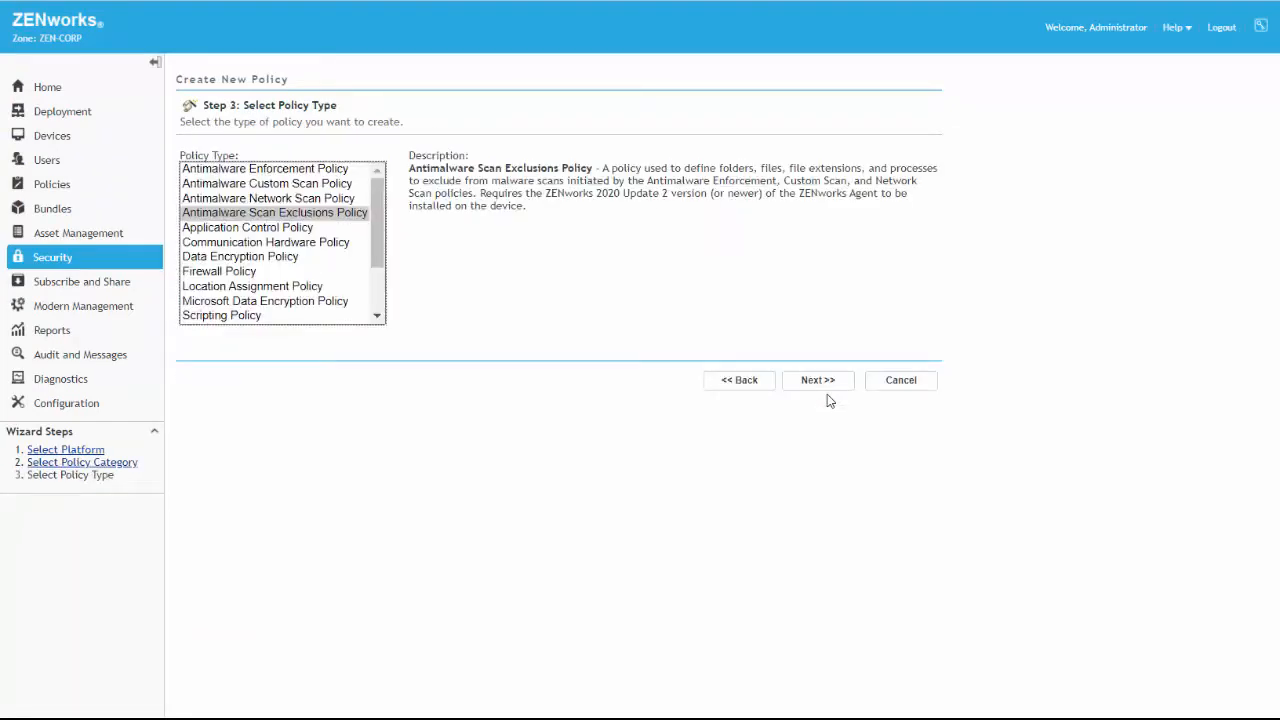
{"action": "left_click", "coordinate": [828, 386]}
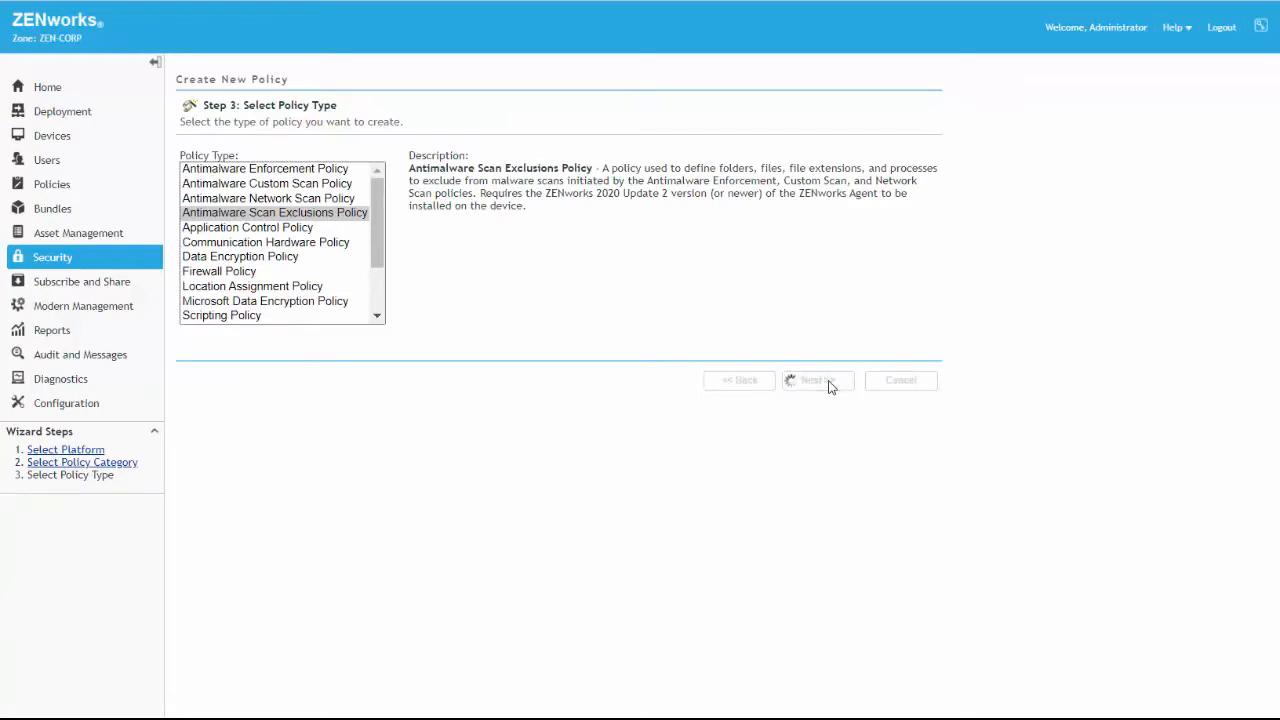
{"action": "left_click", "coordinate": [212, 166]}
{"action": "type", "text": "Sca"}
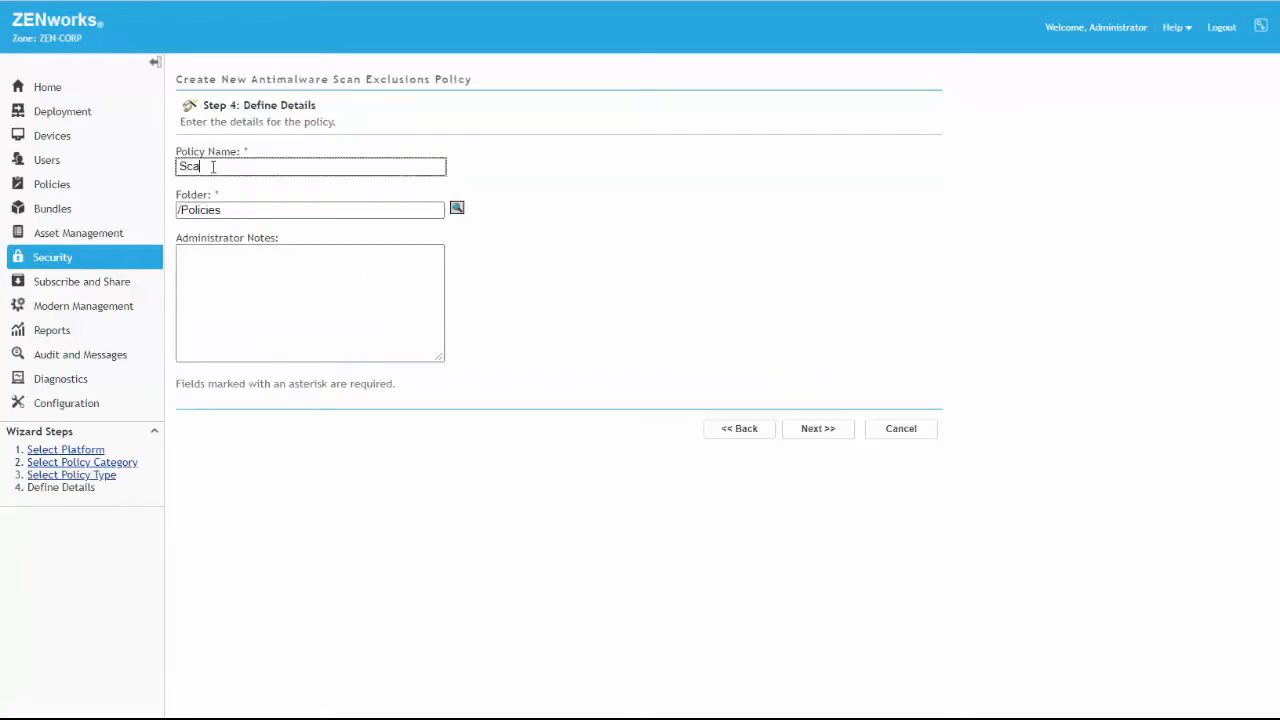
{"action": "type", "text": "n Exclusions"}
{"action": "left_click", "coordinate": [828, 437]}
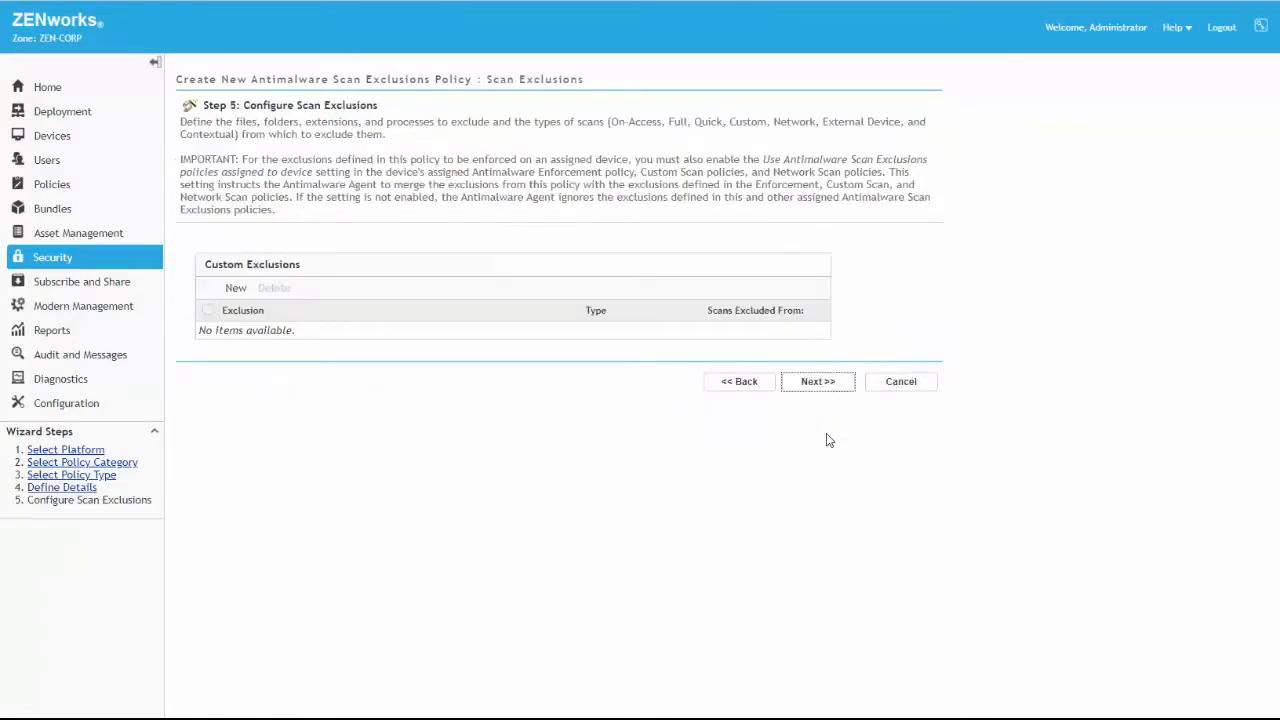
Begin a new custom exclusion and copy the example process exclusion path from its help page
{"action": "left_click", "coordinate": [232, 289]}
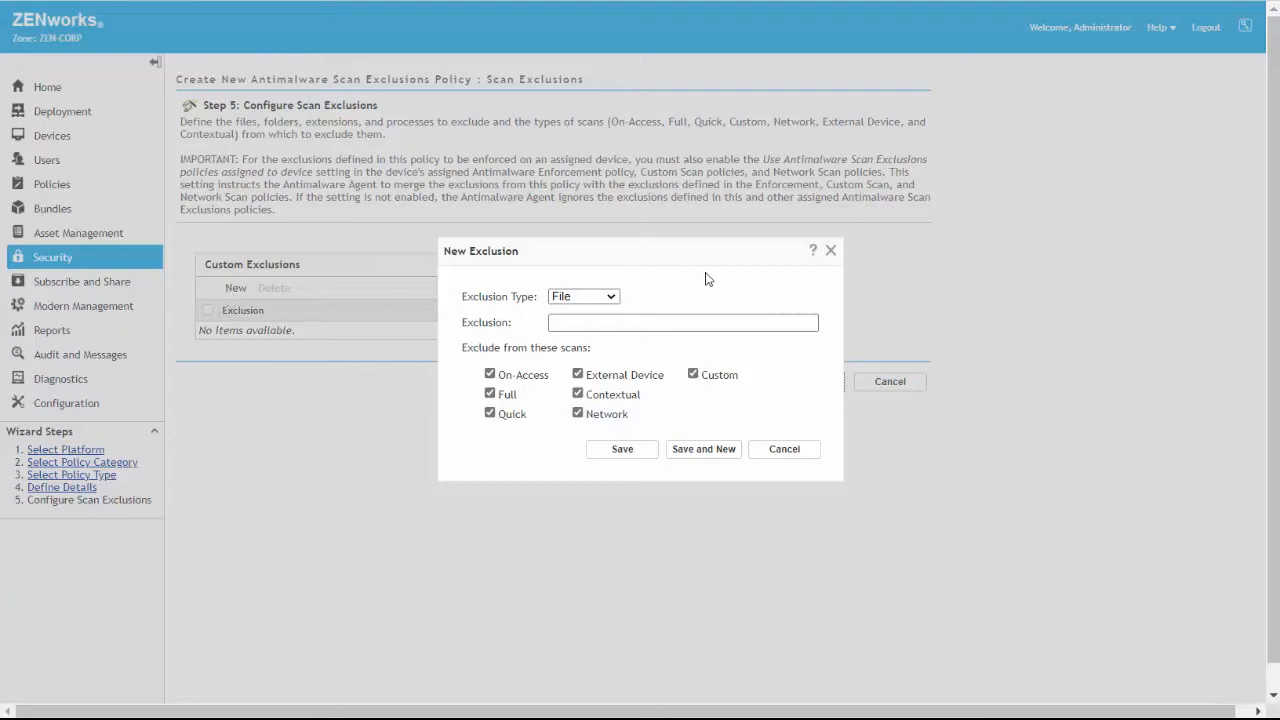
{"action": "left_click", "coordinate": [812, 251]}
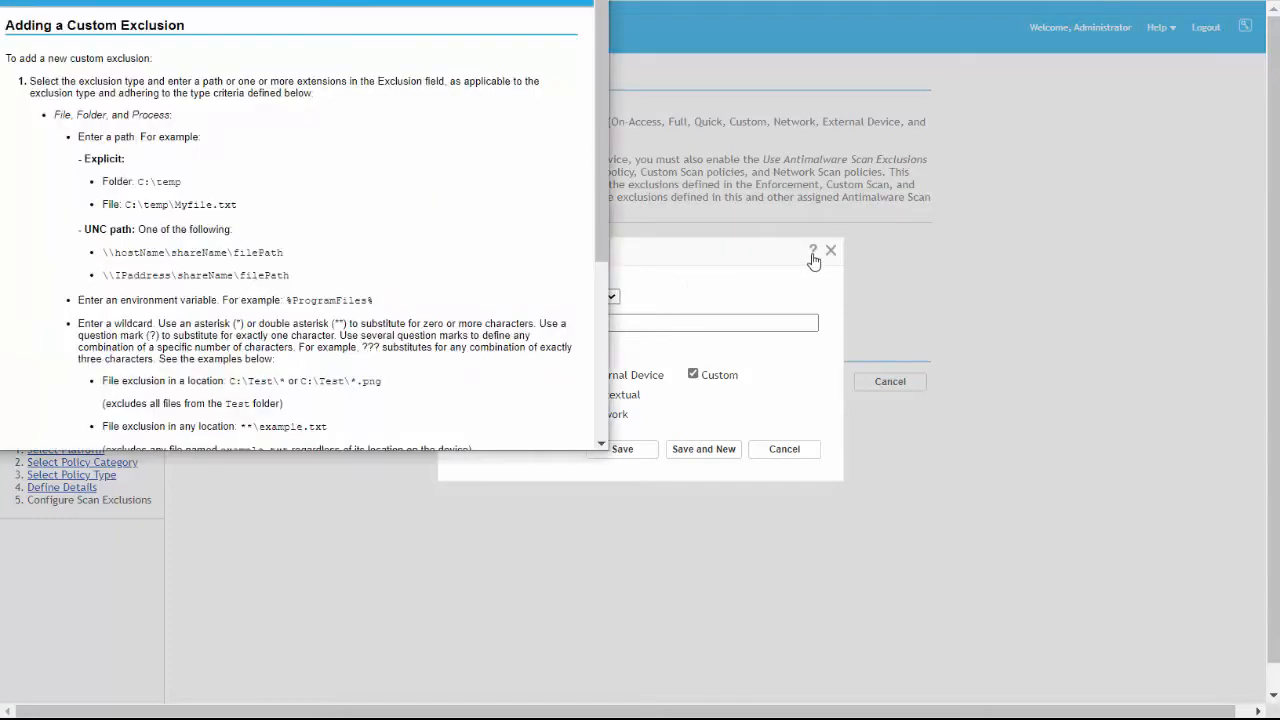
{"action": "left_click_drag", "start_coordinate": [455, 0], "coordinate": [566, 5]}
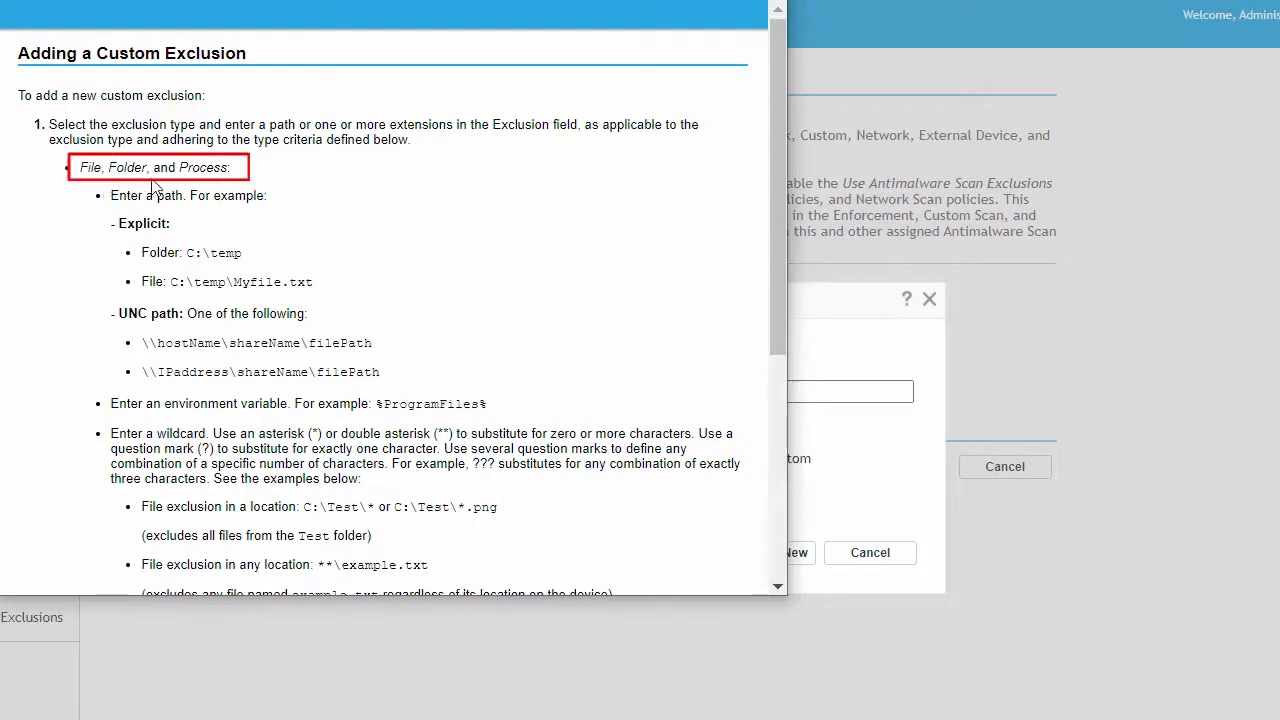
{"action": "left_click_drag", "start_coordinate": [780, 352], "coordinate": [728, 597]}
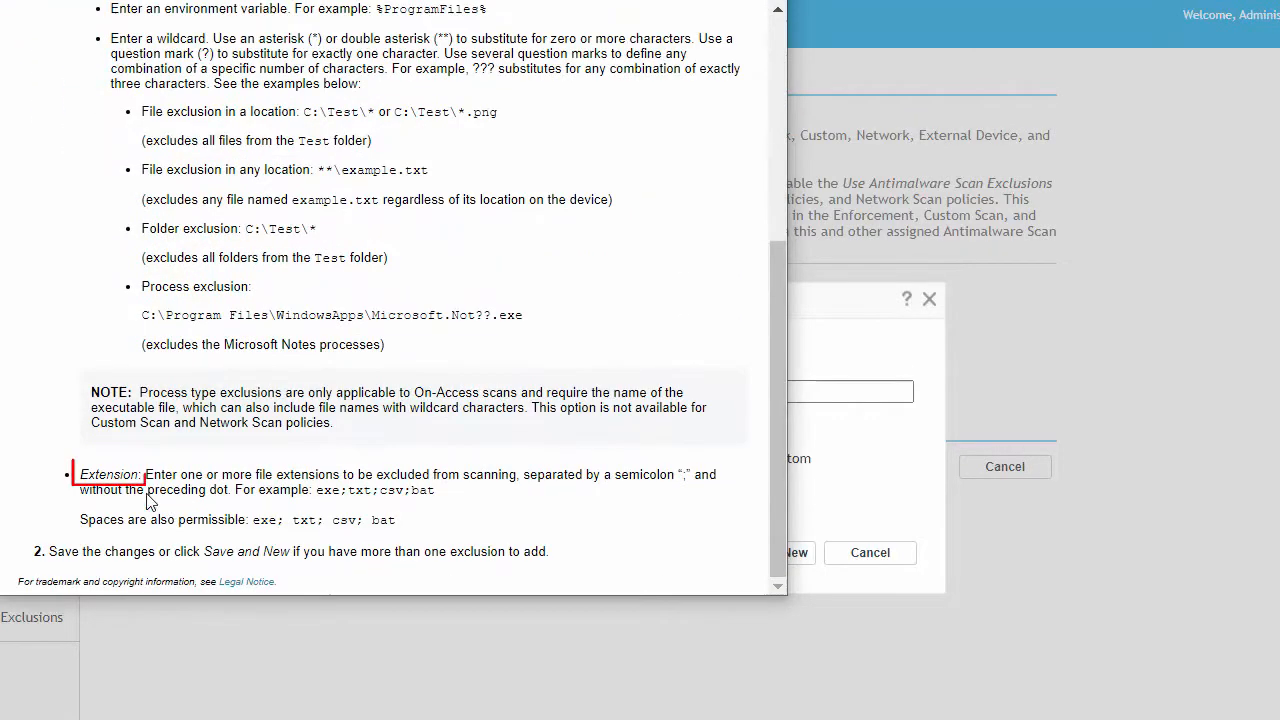
{"action": "left_click_drag", "start_coordinate": [524, 315], "coordinate": [146, 315]}
{"action": "right_click", "coordinate": [148, 318]}
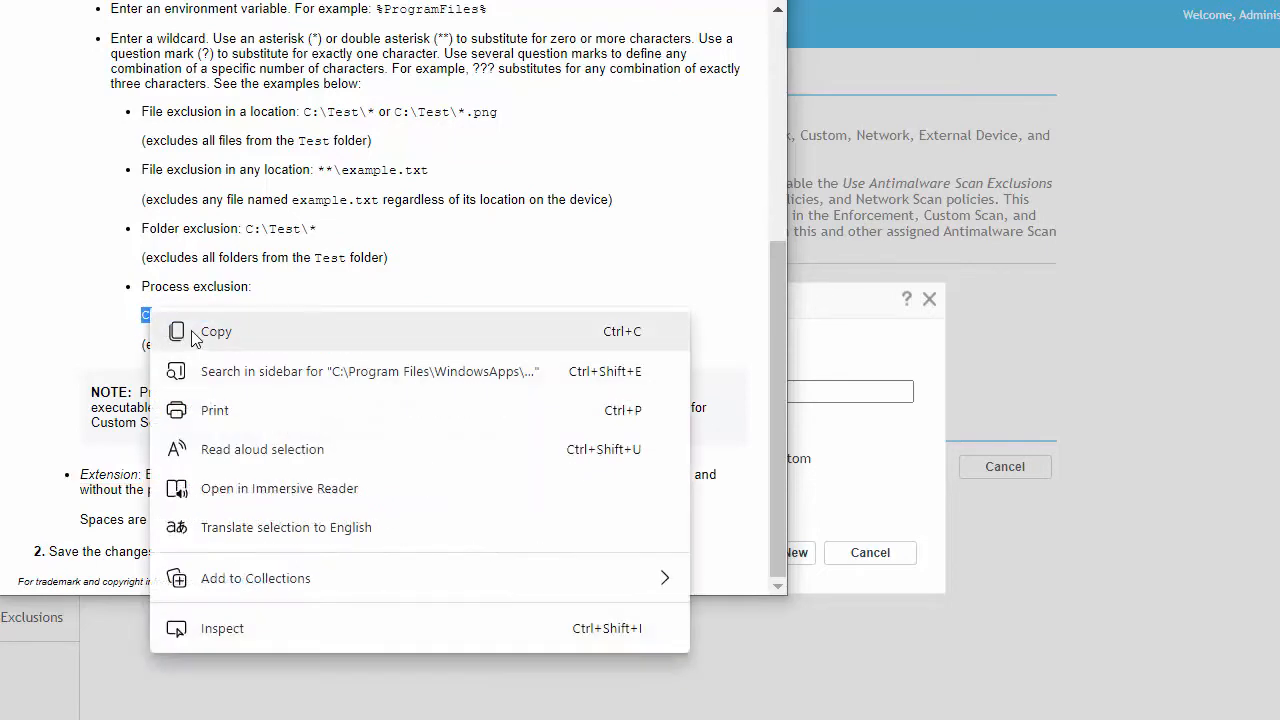
{"action": "left_click", "coordinate": [189, 331]}
{"action": "left_click", "coordinate": [795, 219]}
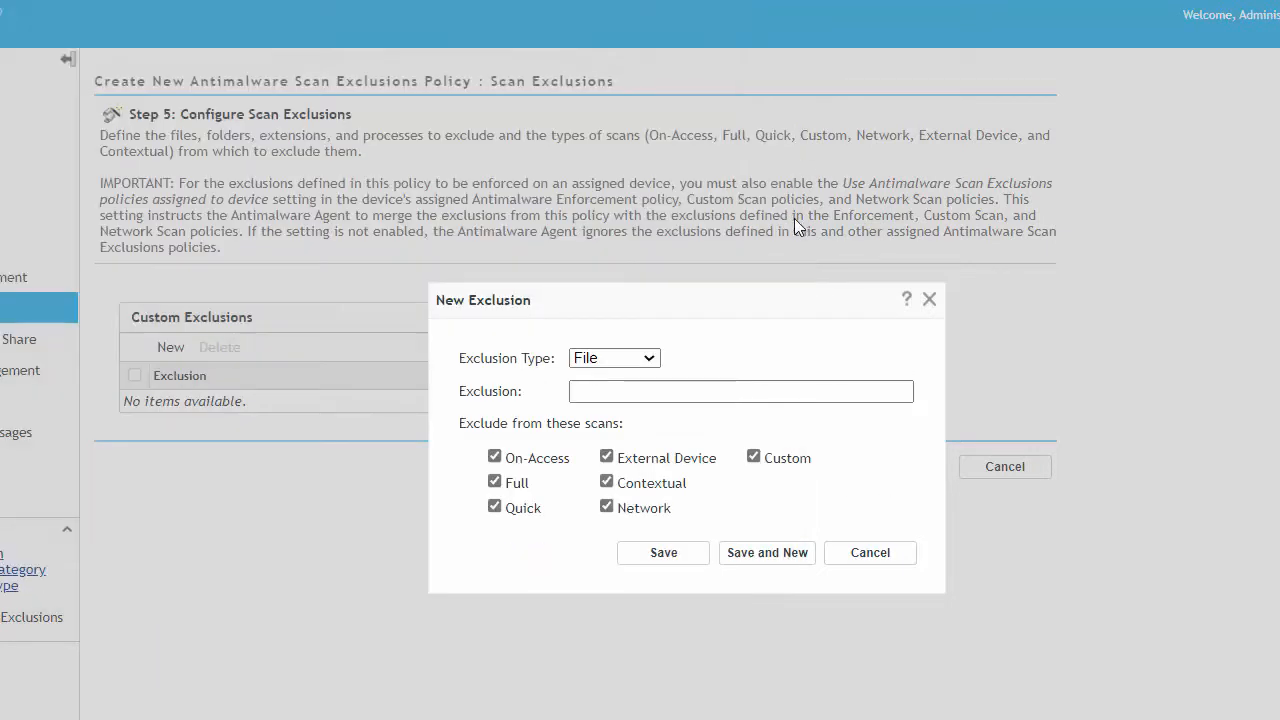
Save C:\Program Files\WindowsApps\Microsoft.Not??.exe as a Process exclusion and finish creating the policy as a sandbox
{"action": "left_click", "coordinate": [598, 392]}
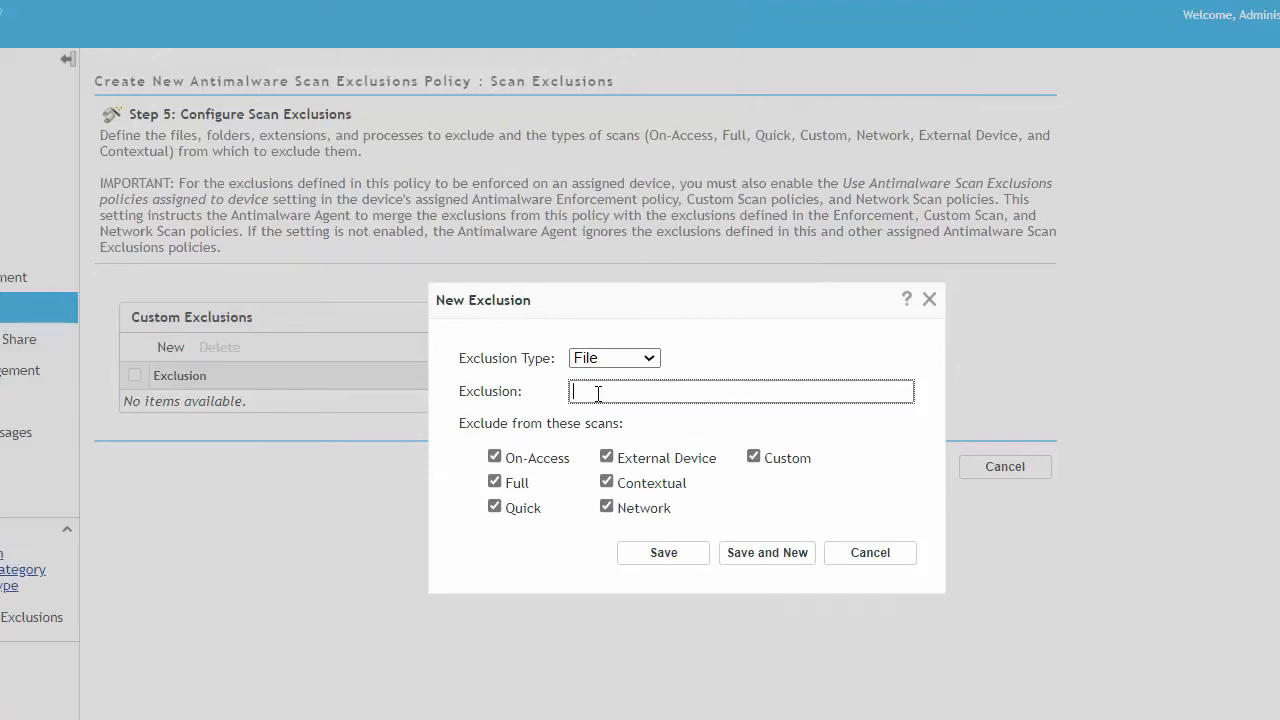
{"action": "right_click", "coordinate": [598, 392]}
{"action": "left_click", "coordinate": [648, 566]}
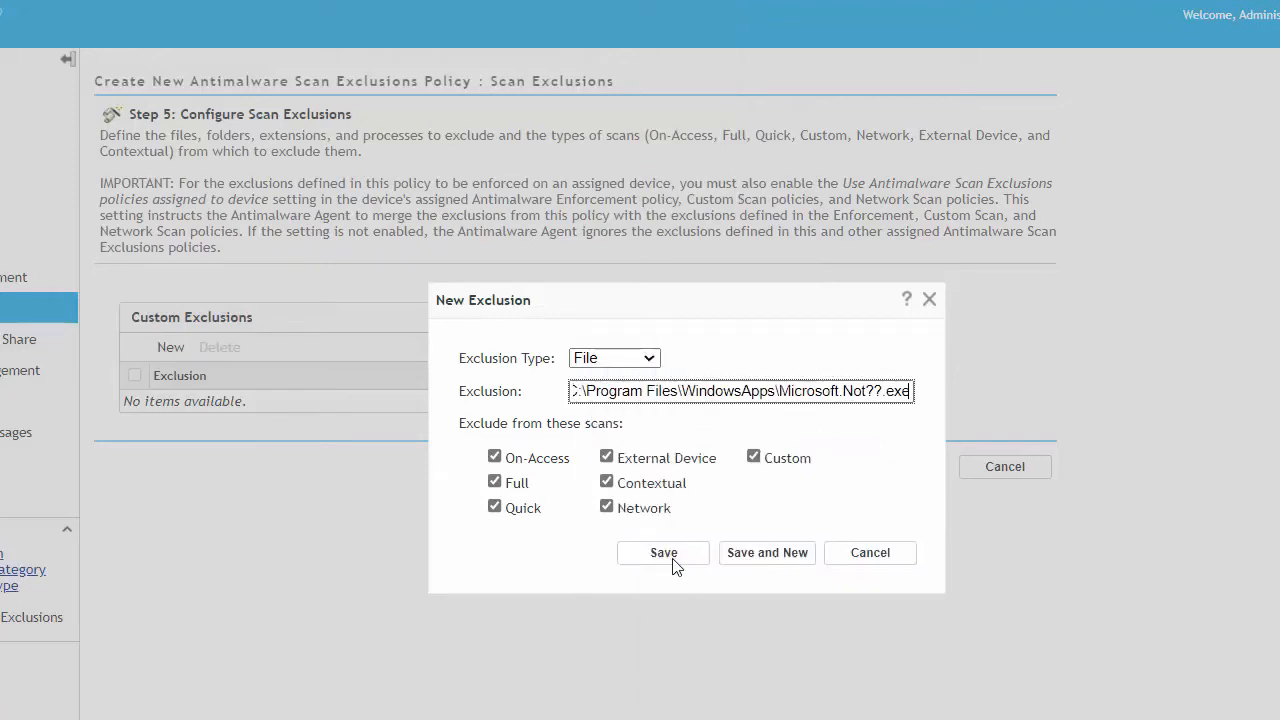
{"action": "left_click", "coordinate": [641, 360]}
{"action": "left_click", "coordinate": [610, 506]}
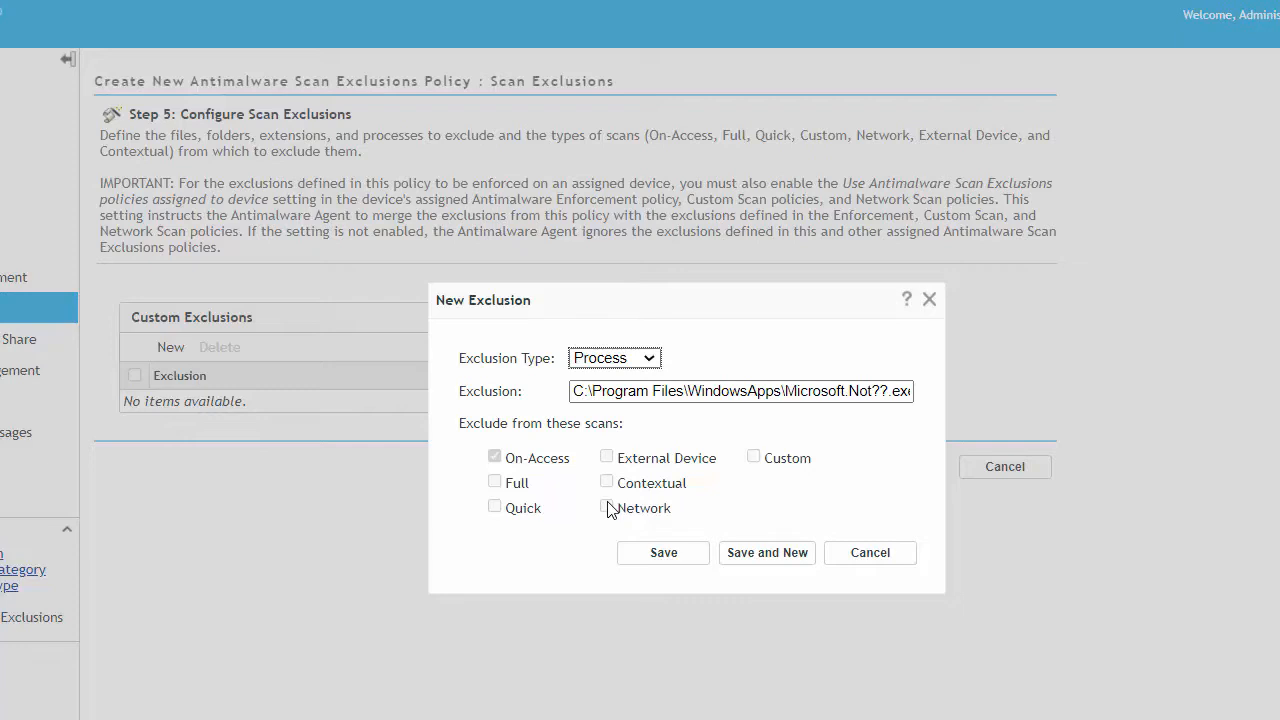
{"action": "left_click", "coordinate": [663, 552]}
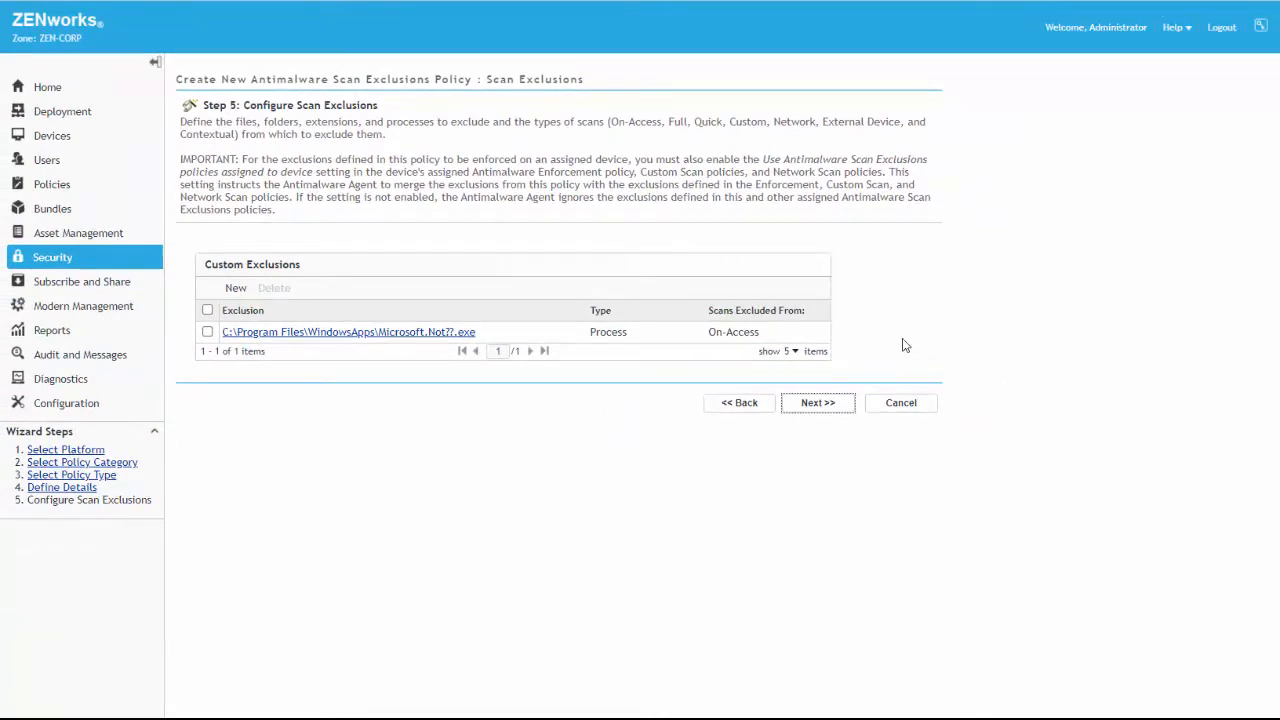
{"action": "left_click", "coordinate": [818, 403]}
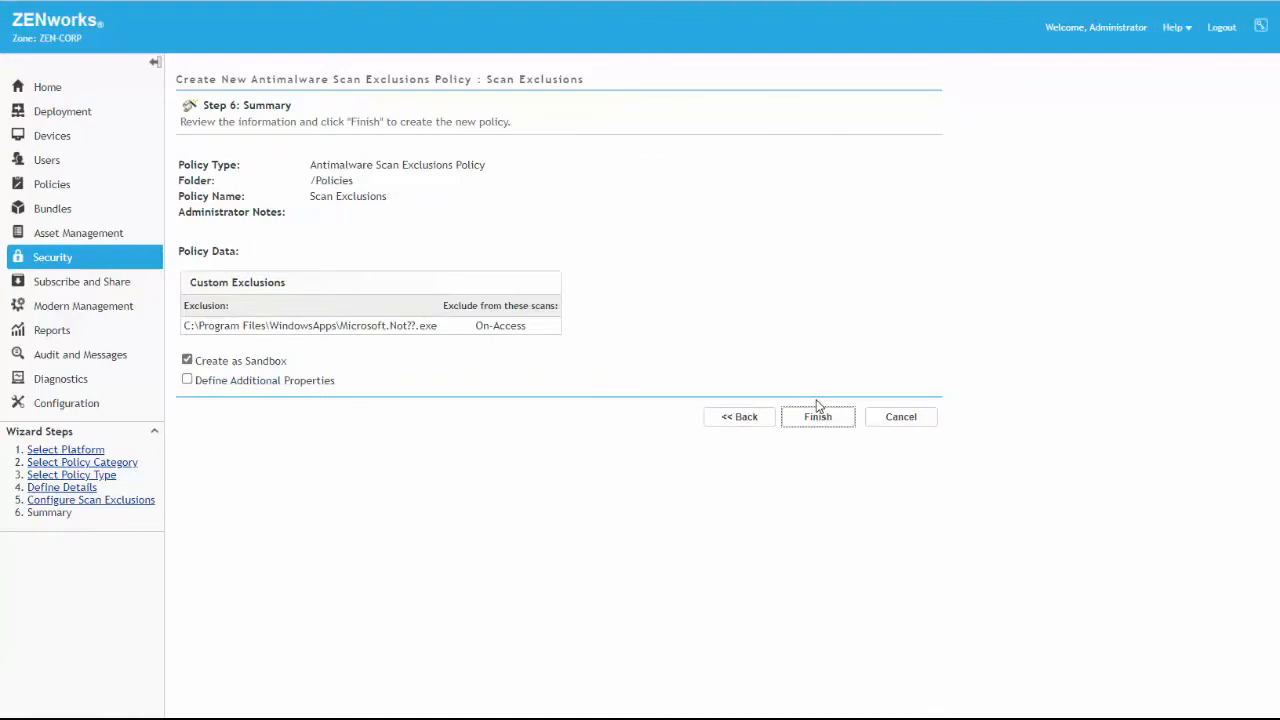
{"action": "left_click", "coordinate": [815, 420]}
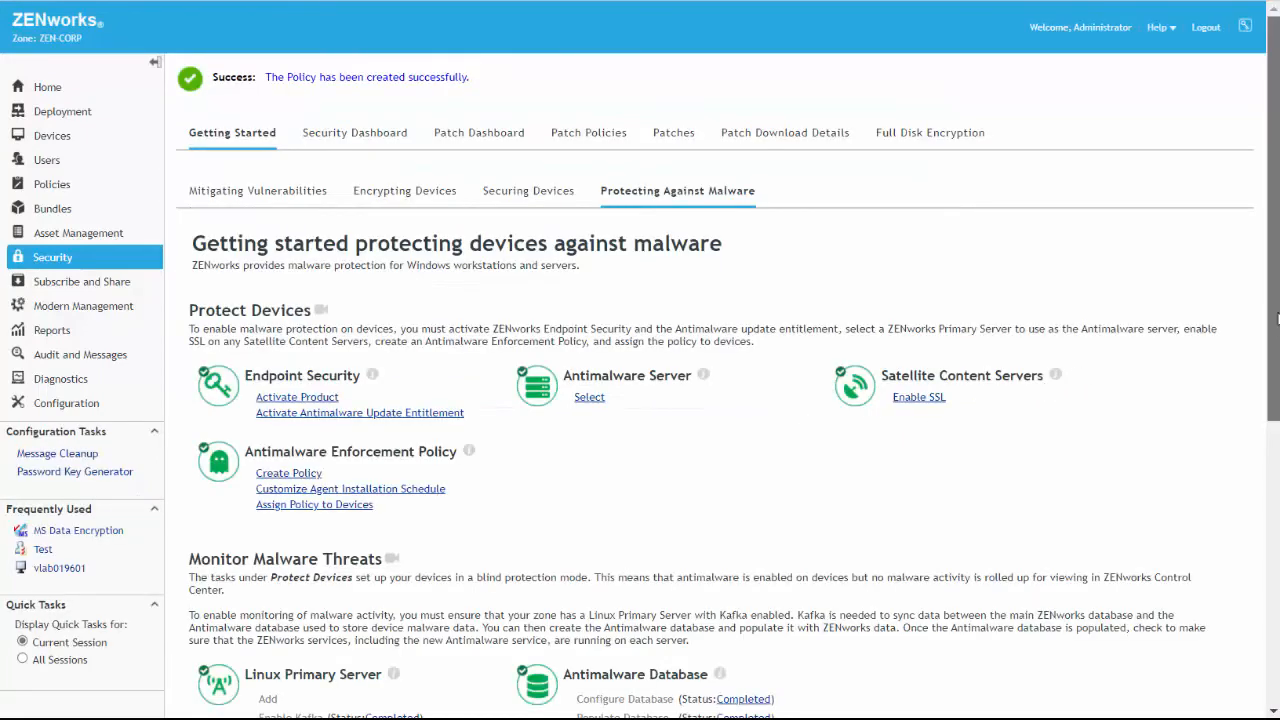
Start a Windows Antimalware Custom Scan policy named "Custom Scan" and accept the Normal scan level
{"action": "left_click_drag", "start_coordinate": [1276, 360], "coordinate": [1268, 626]}
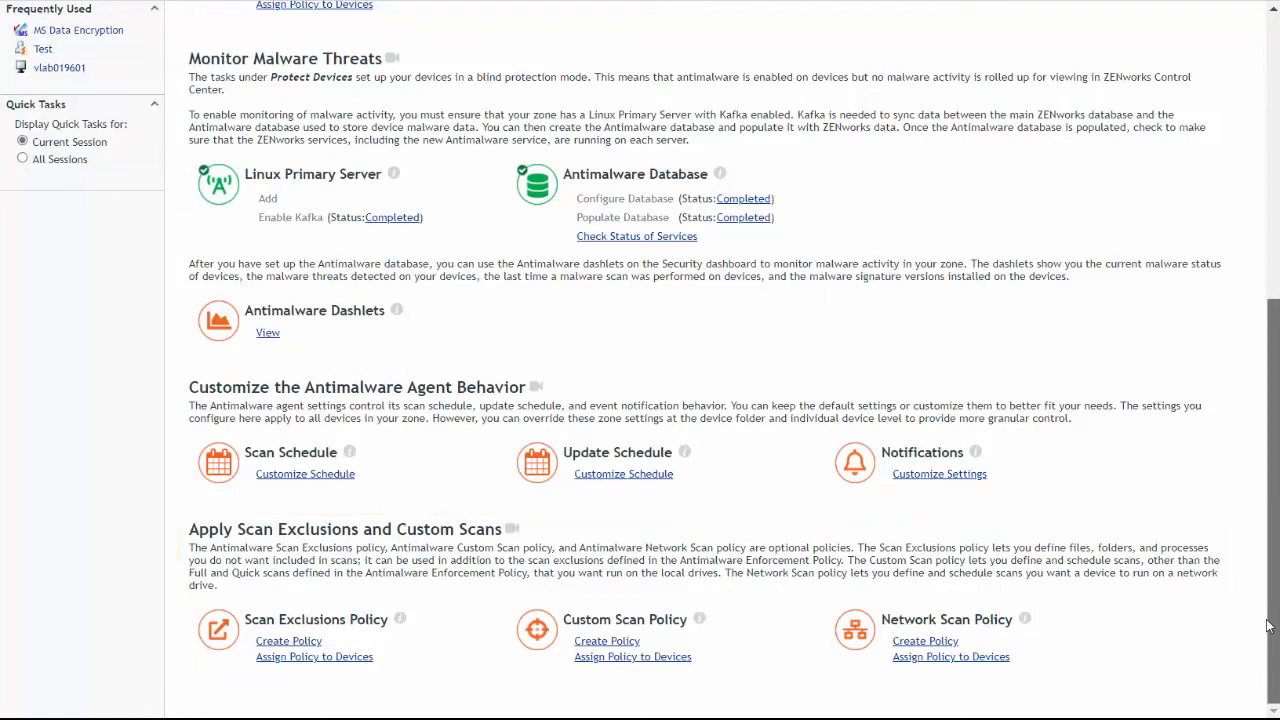
{"action": "left_click", "coordinate": [614, 641]}
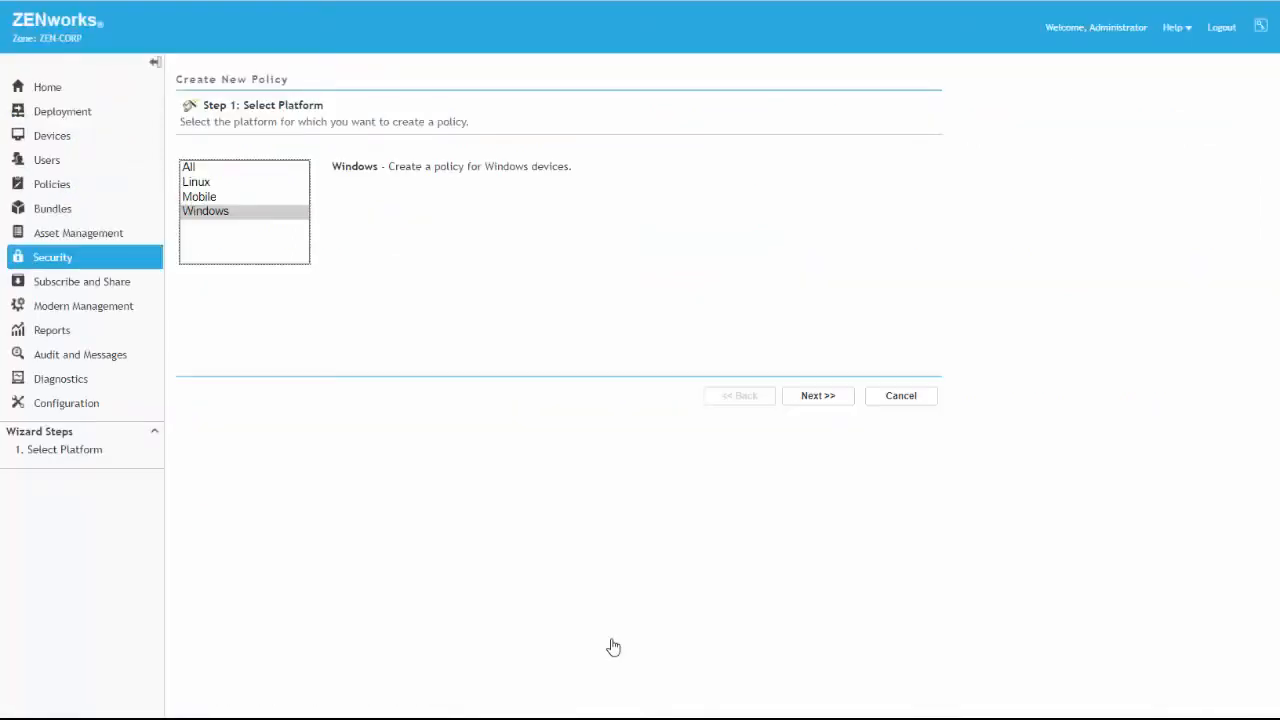
{"action": "left_click", "coordinate": [808, 398]}
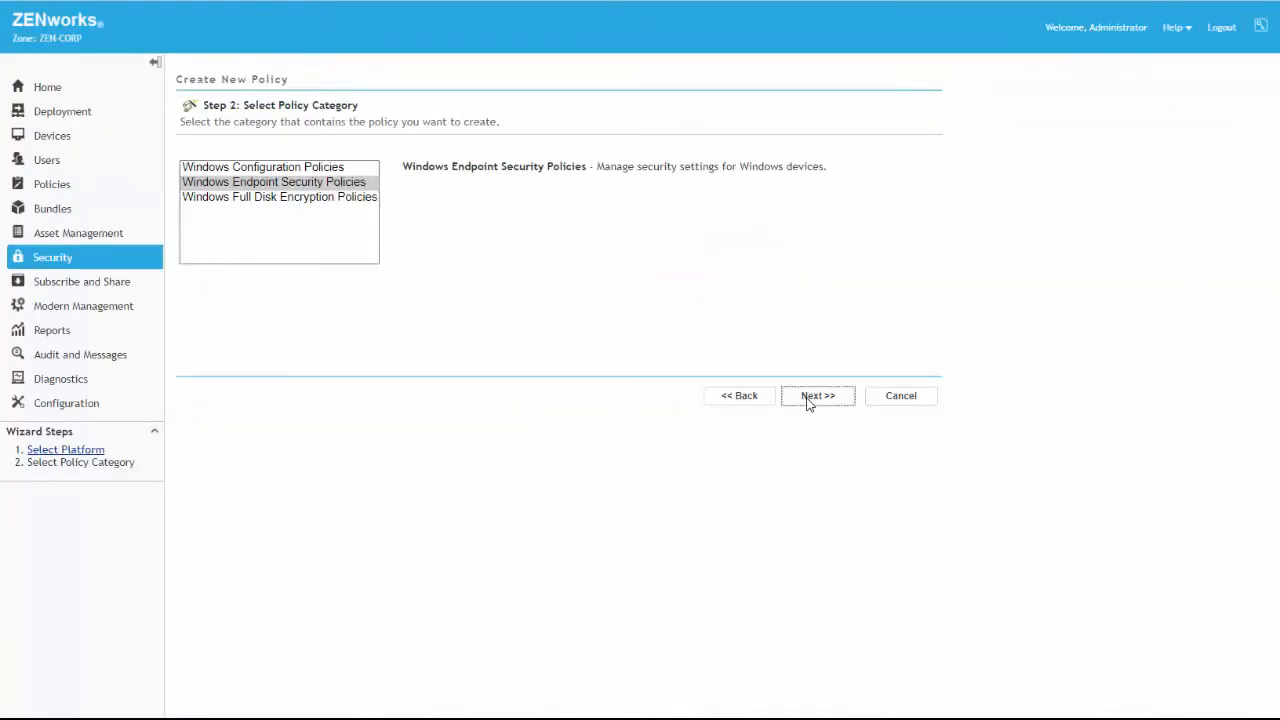
{"action": "left_click", "coordinate": [808, 398]}
{"action": "left_click", "coordinate": [816, 384]}
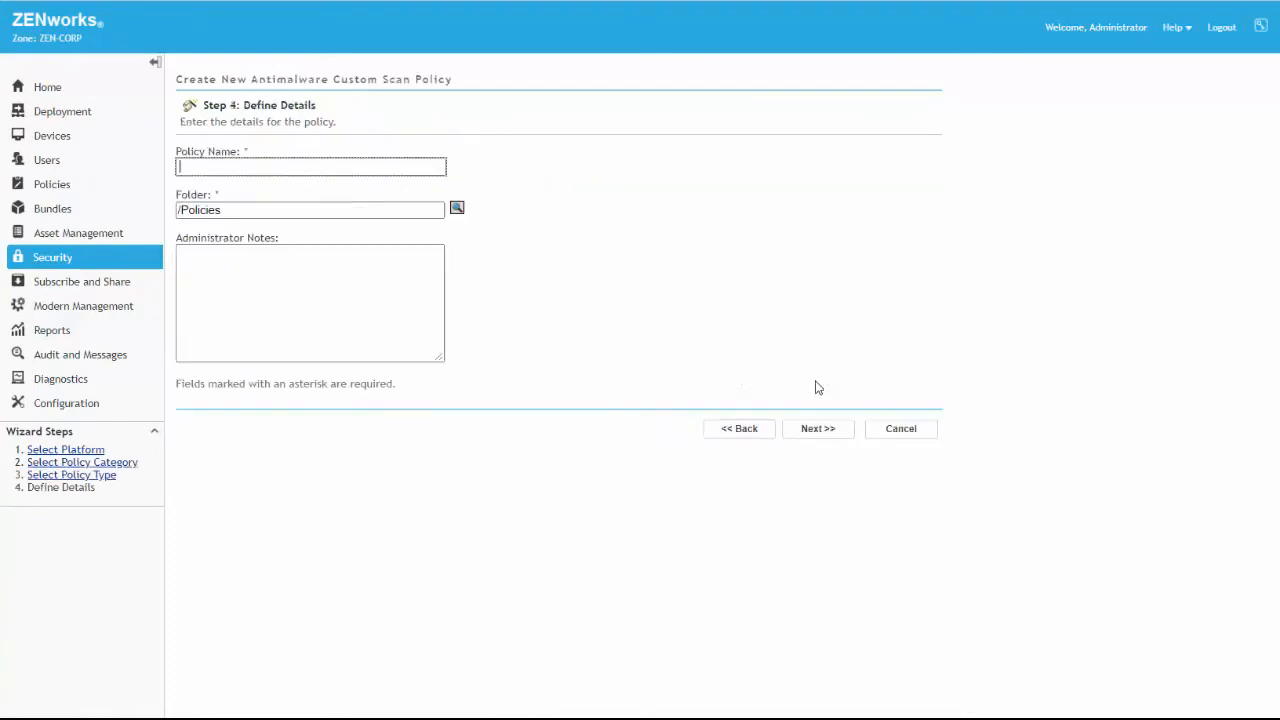
{"action": "type", "text": "Custom Scan"}
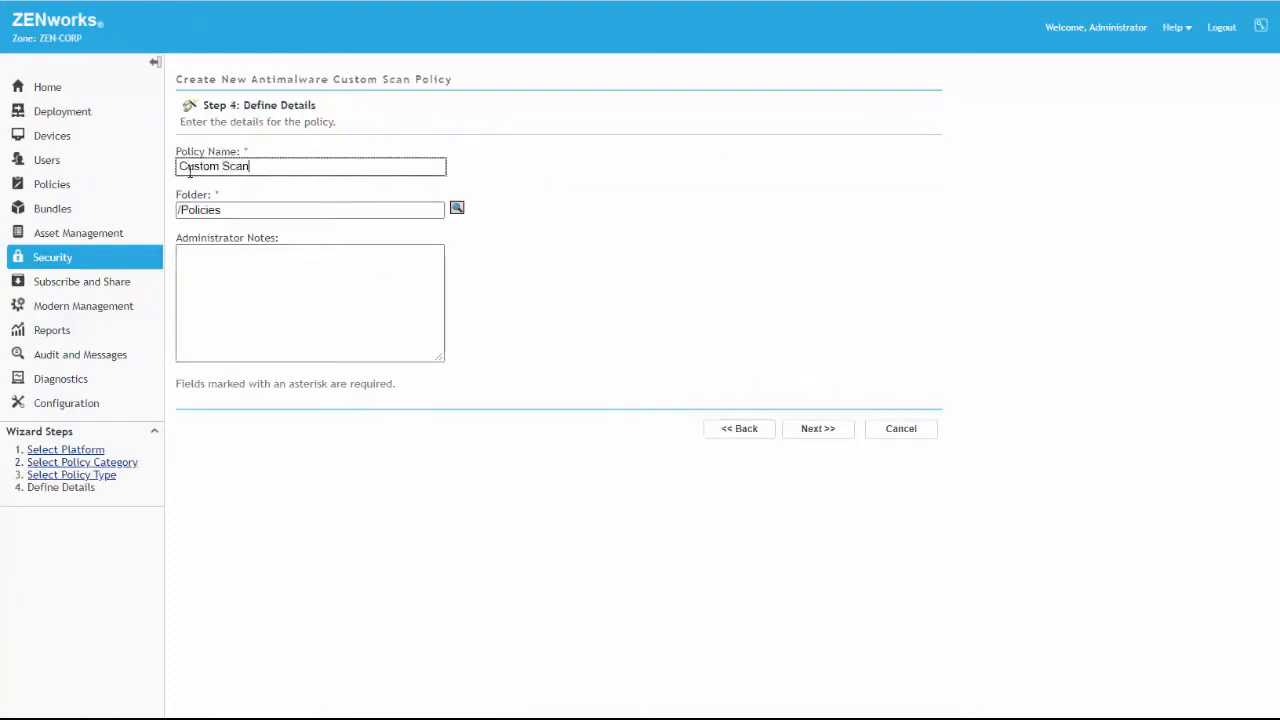
{"action": "left_click", "coordinate": [808, 434]}
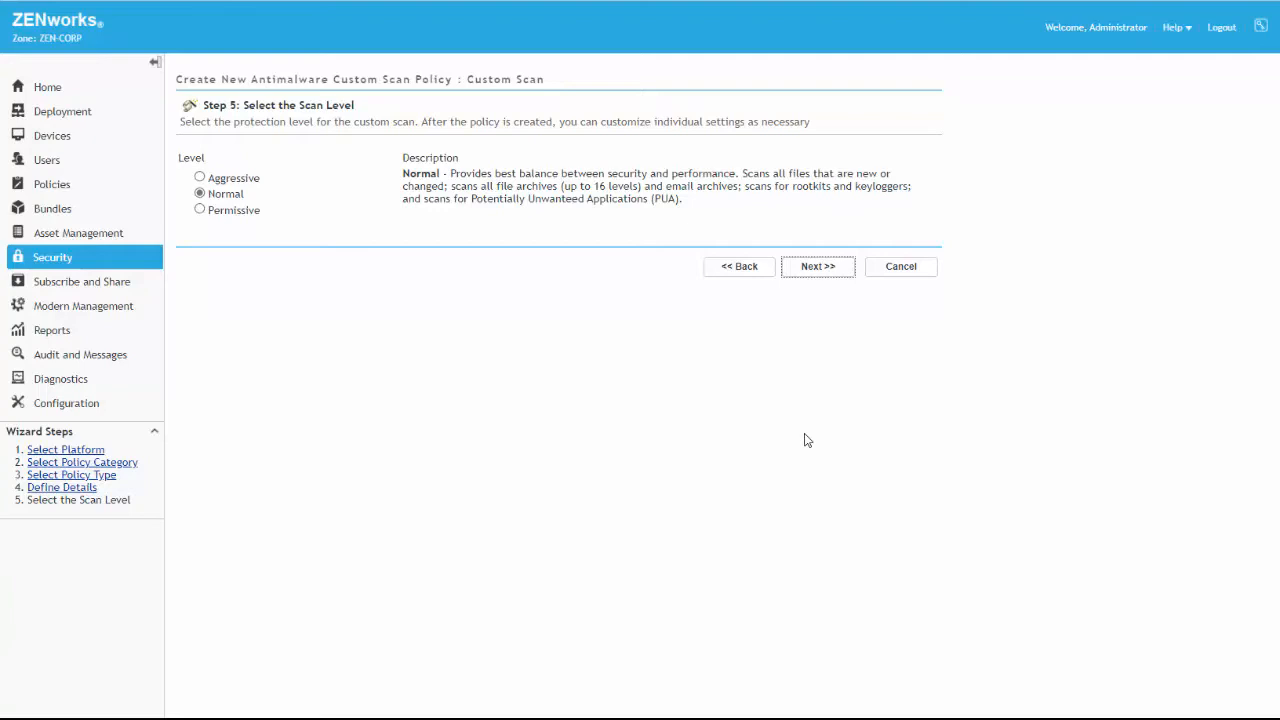
{"action": "left_click", "coordinate": [816, 270]}
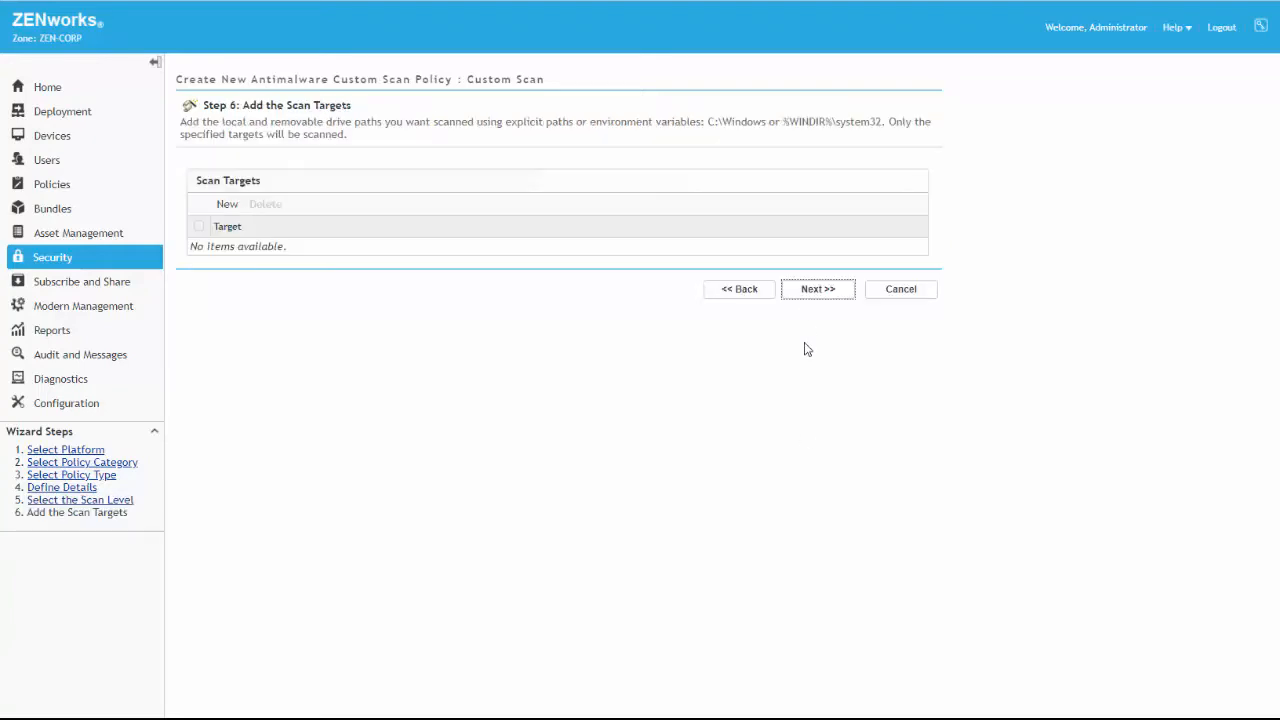
Add %WINDIR%\System32 as a specific scan target and continue to the scan schedule
{"action": "left_click", "coordinate": [234, 206]}
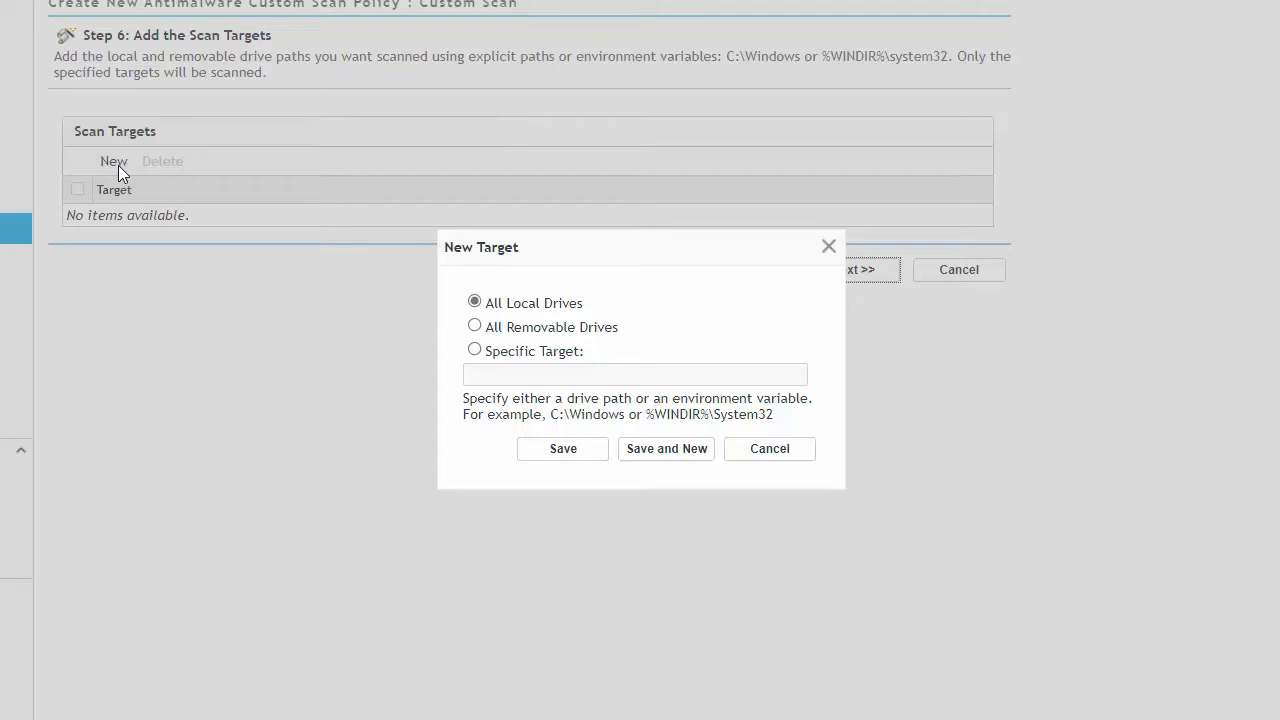
{"action": "left_click", "coordinate": [474, 350]}
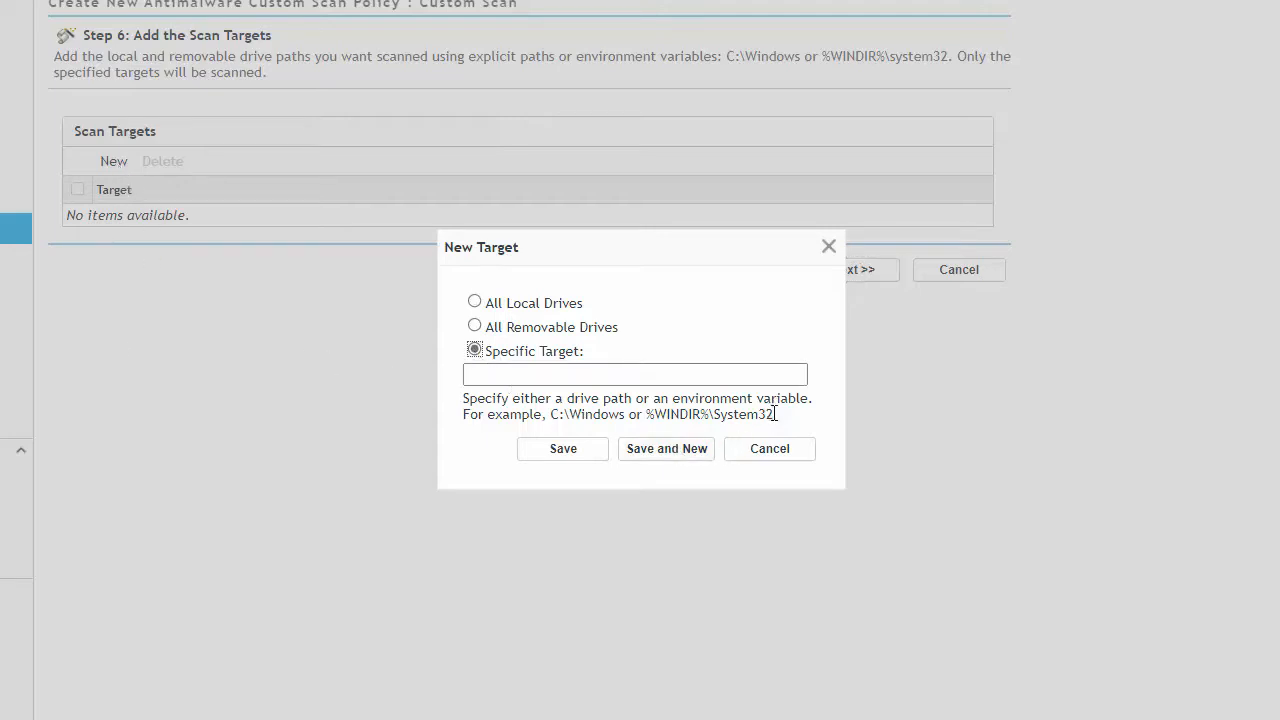
{"action": "left_click_drag", "start_coordinate": [773, 416], "coordinate": [645, 418]}
{"action": "key", "text": "ctrl+c"}
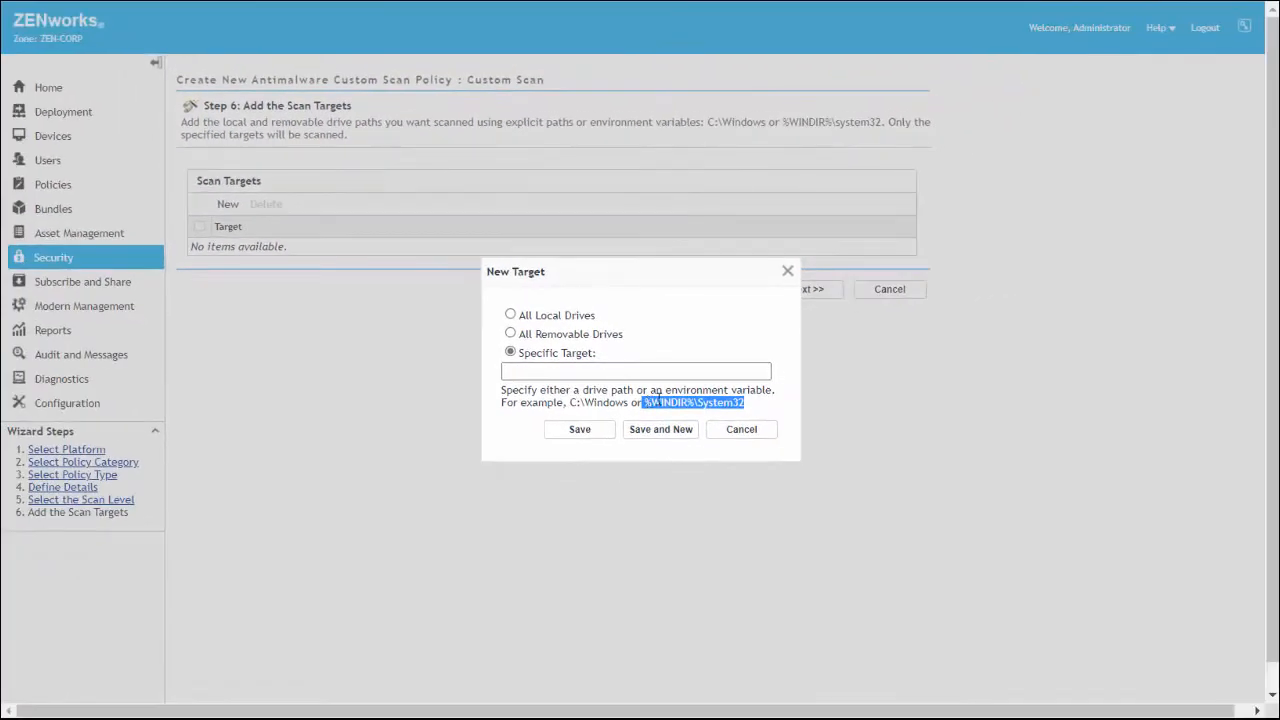
{"action": "right_click", "coordinate": [655, 400]}
{"action": "left_click", "coordinate": [720, 76]}
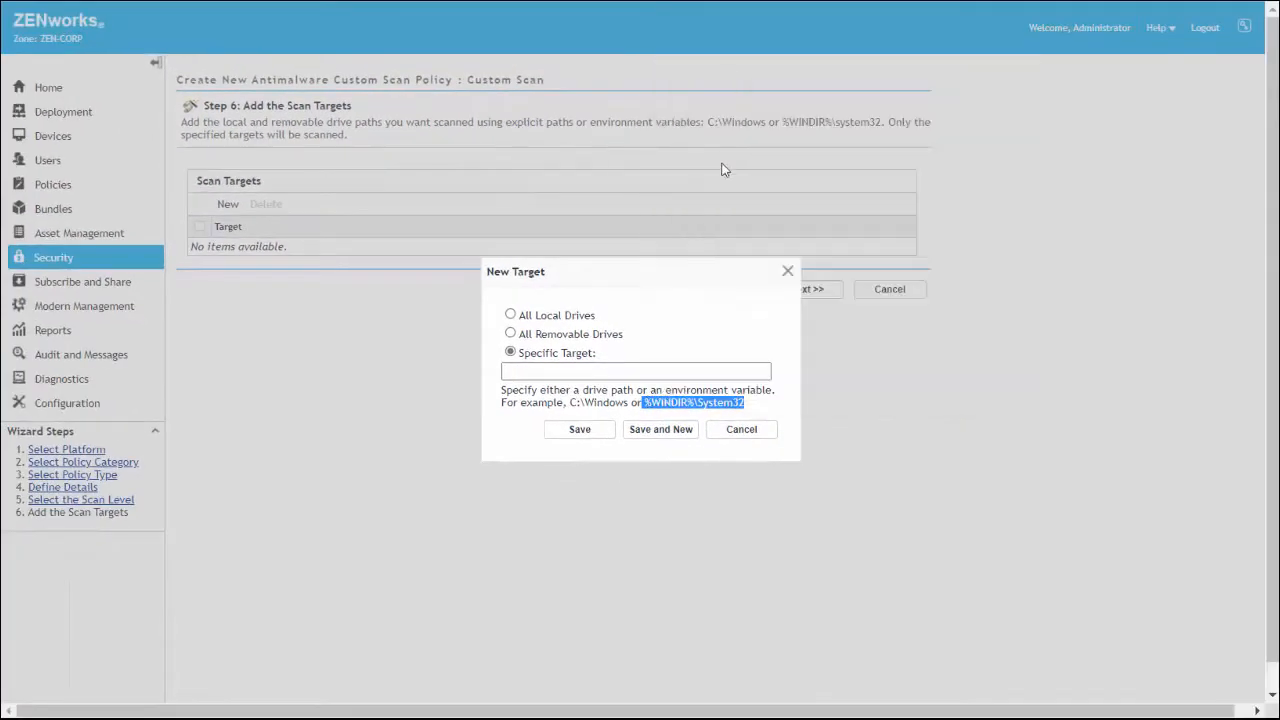
{"action": "left_click", "coordinate": [545, 373]}
{"action": "right_click", "coordinate": [545, 373]}
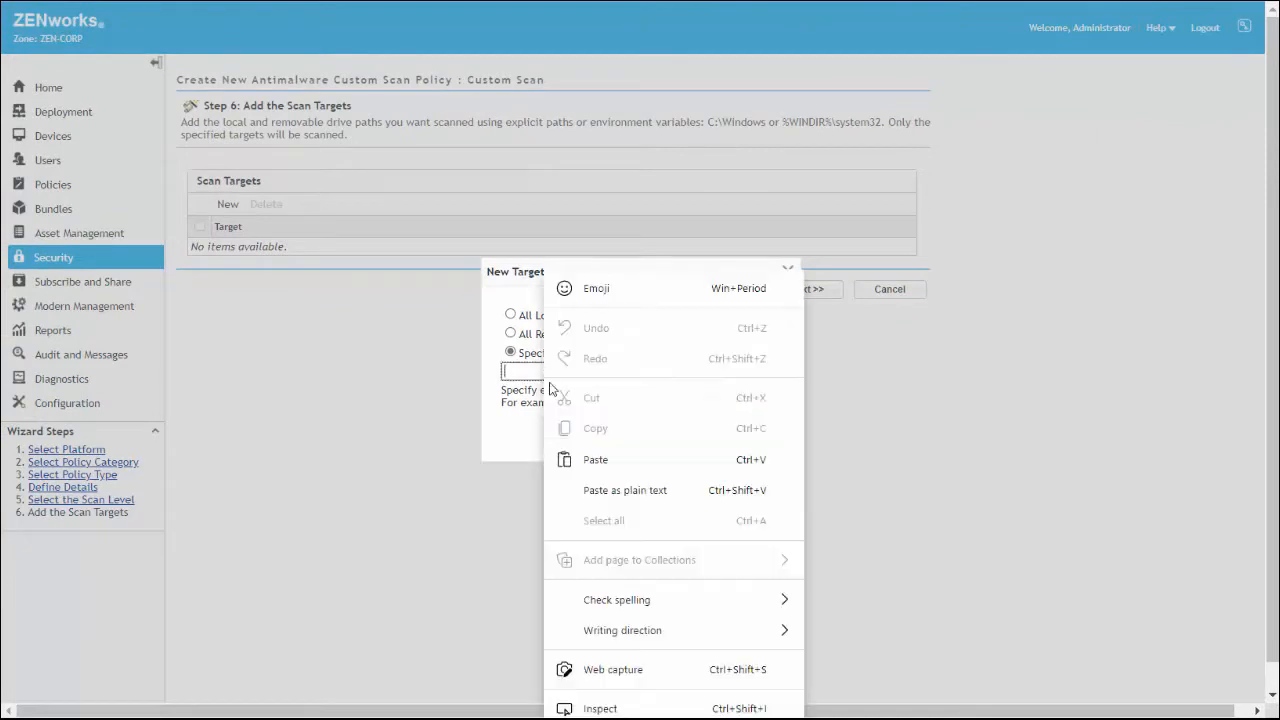
{"action": "left_click", "coordinate": [600, 457]}
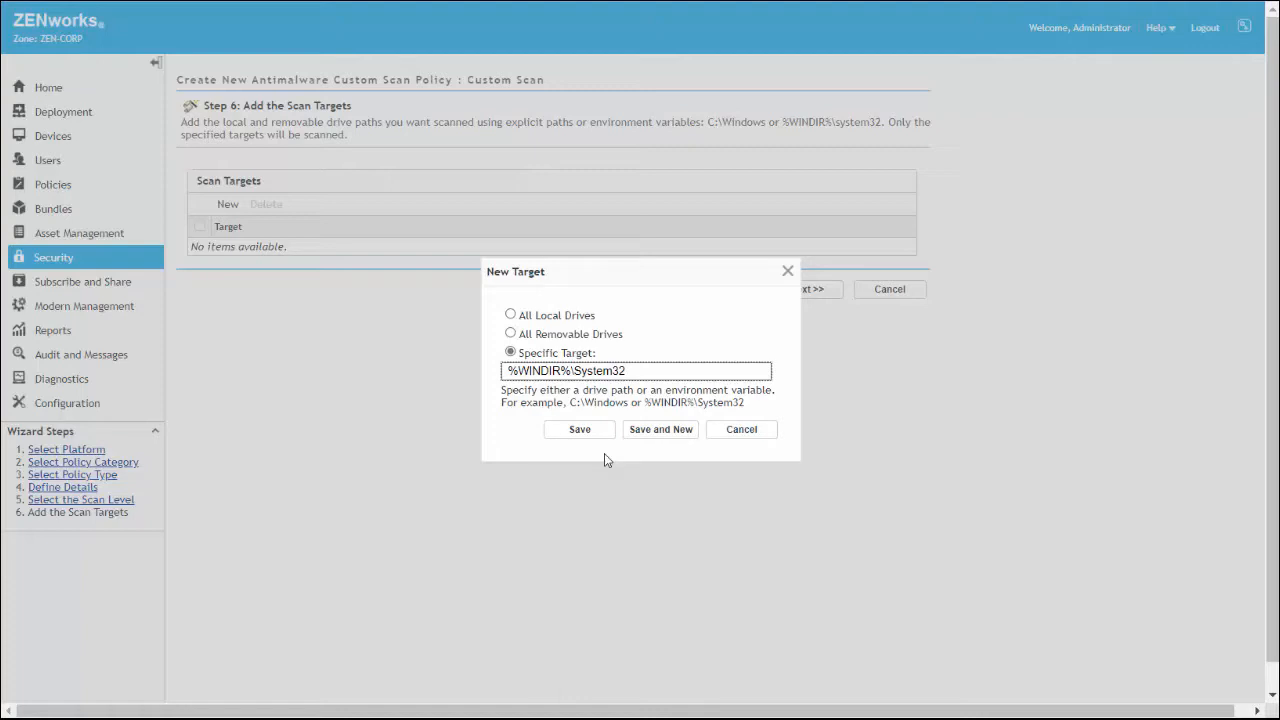
{"action": "left_click", "coordinate": [586, 433]}
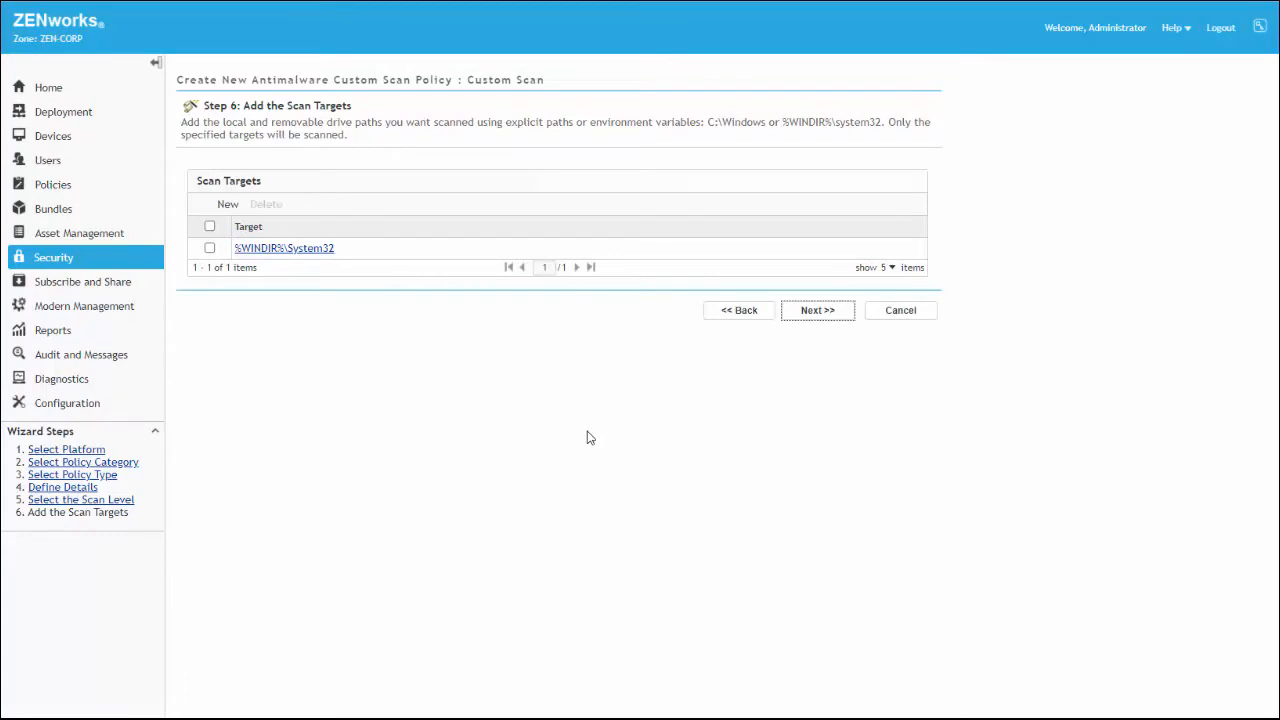
{"action": "left_click", "coordinate": [826, 314]}
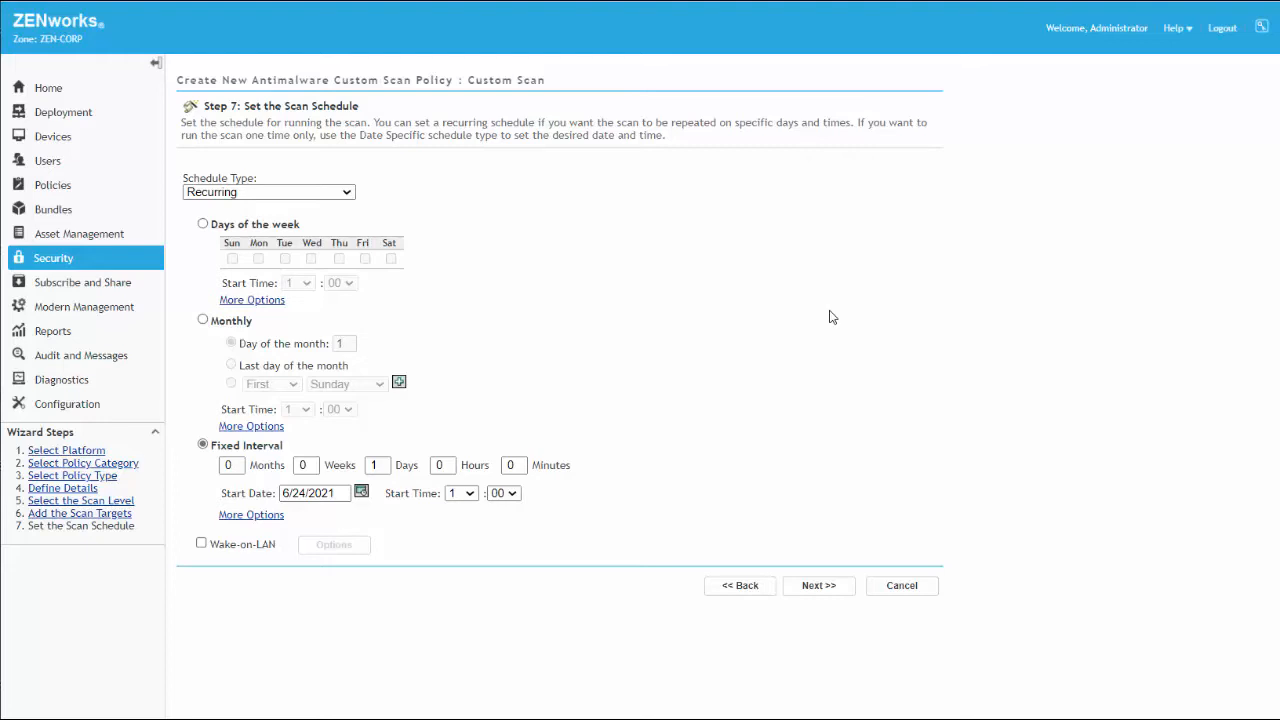
Try the No Schedule and Date Specific schedule types for the custom scan
{"action": "left_click", "coordinate": [352, 193]}
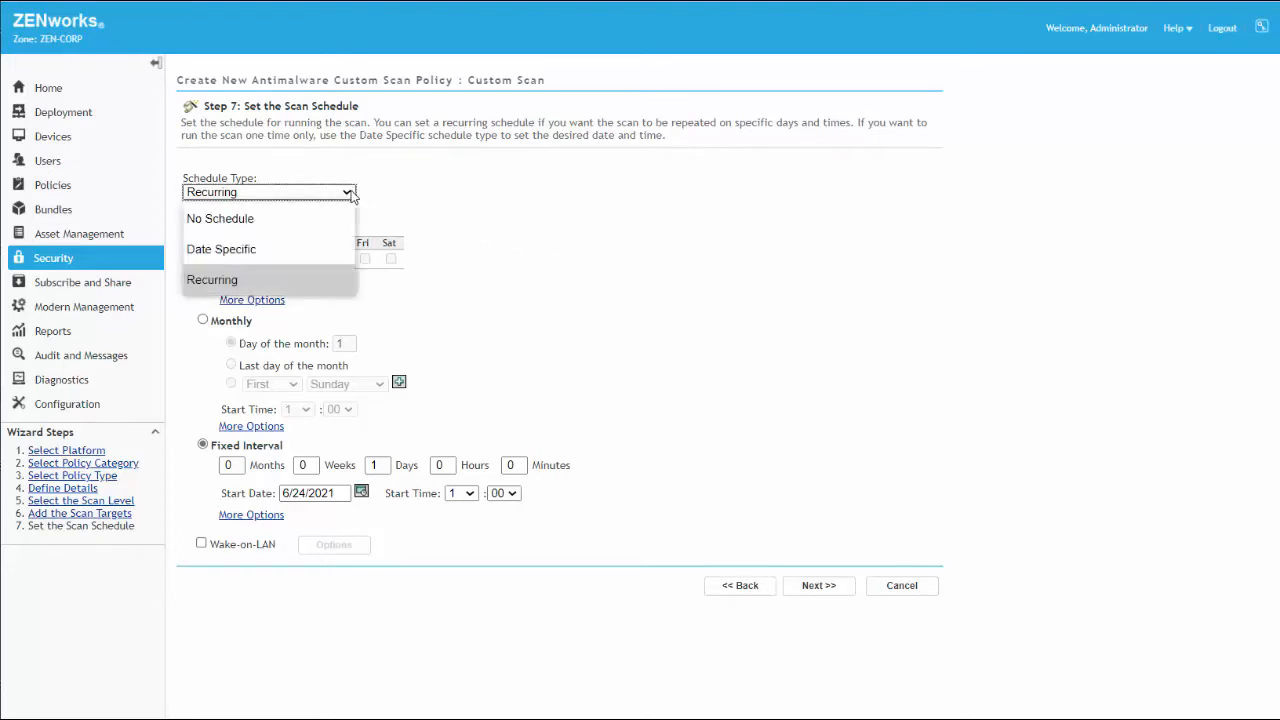
{"action": "left_click", "coordinate": [304, 218]}
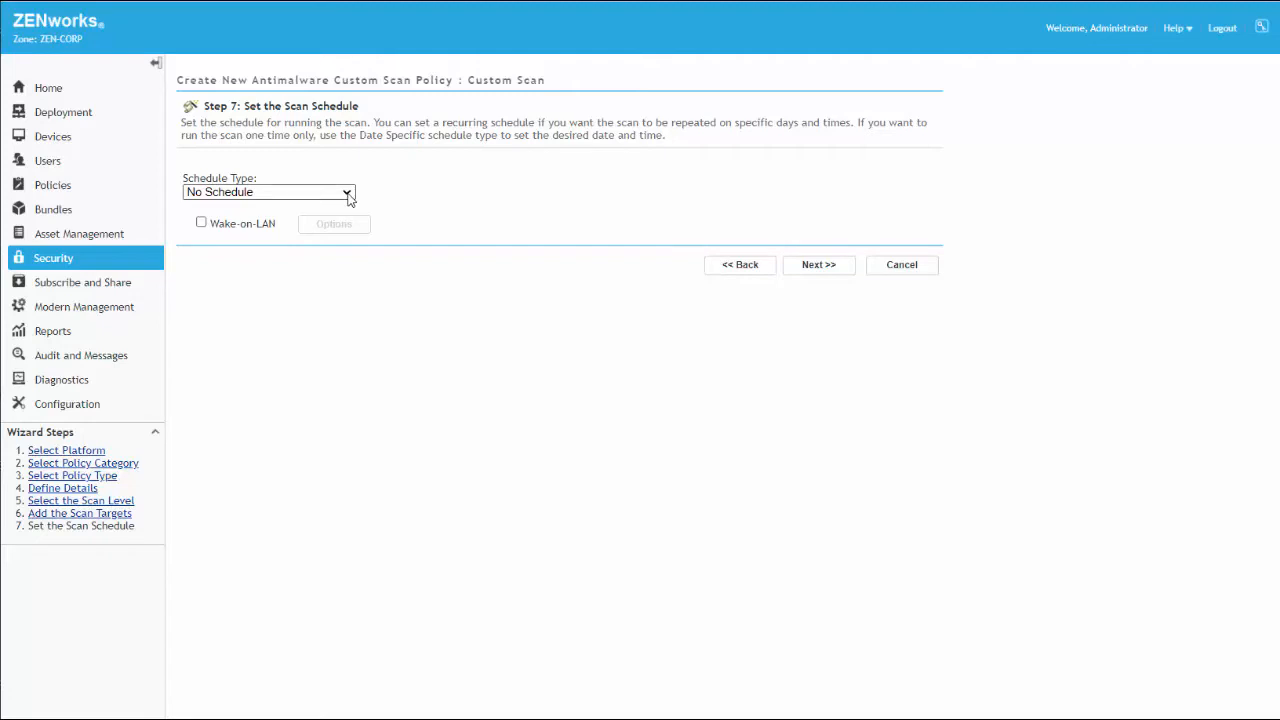
{"action": "left_click", "coordinate": [347, 193]}
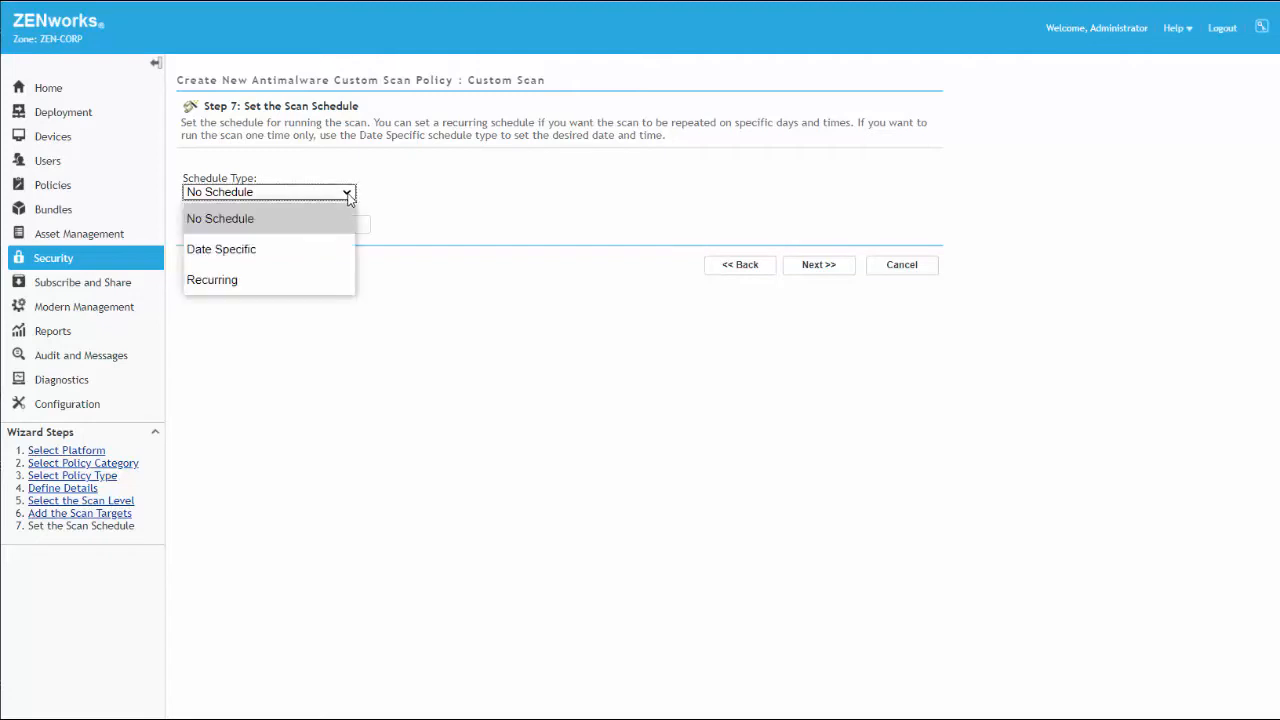
{"action": "left_click", "coordinate": [284, 250]}
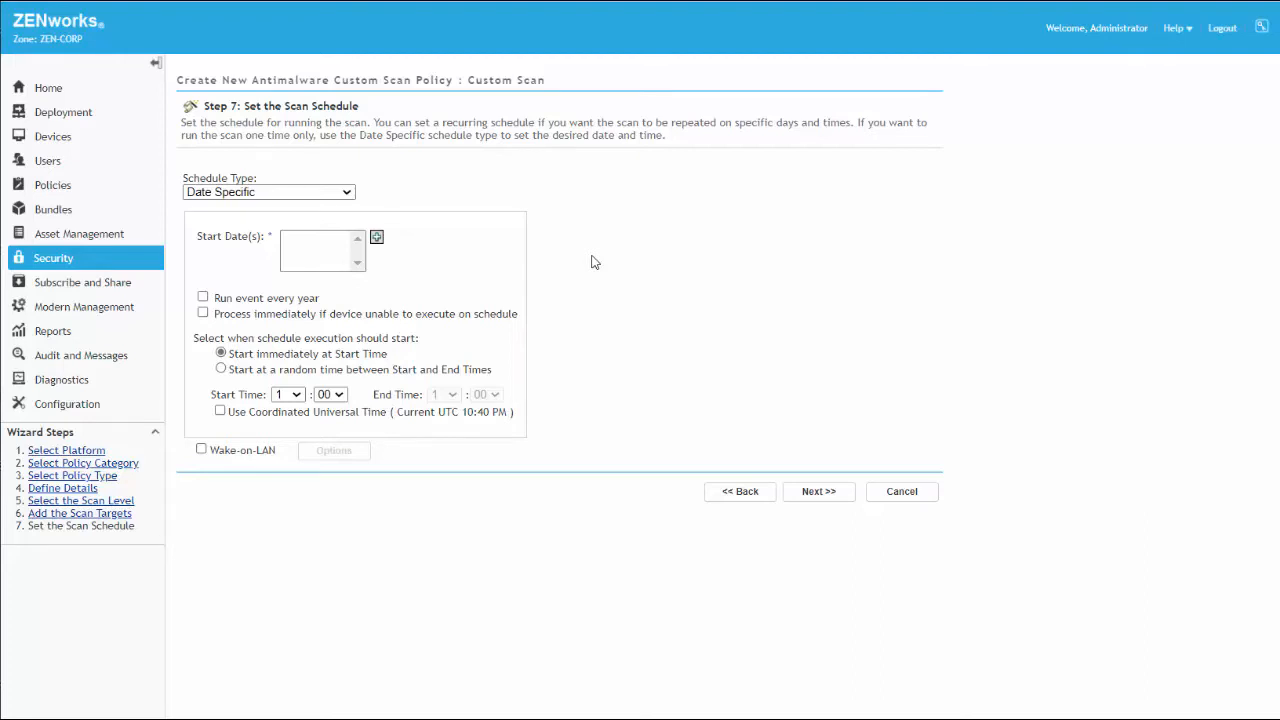
Set the scan's schedule type to No Schedule and continue to the scan exclusions
{"action": "left_click", "coordinate": [345, 194]}
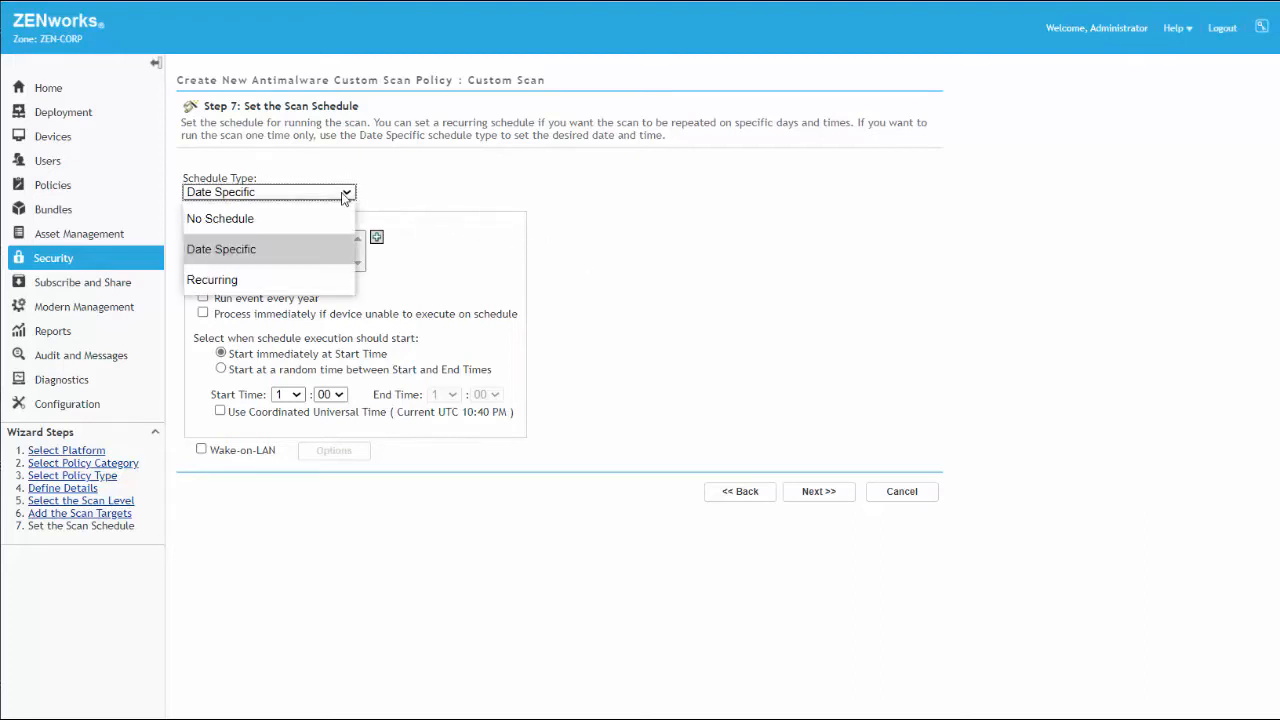
{"action": "left_click", "coordinate": [296, 216]}
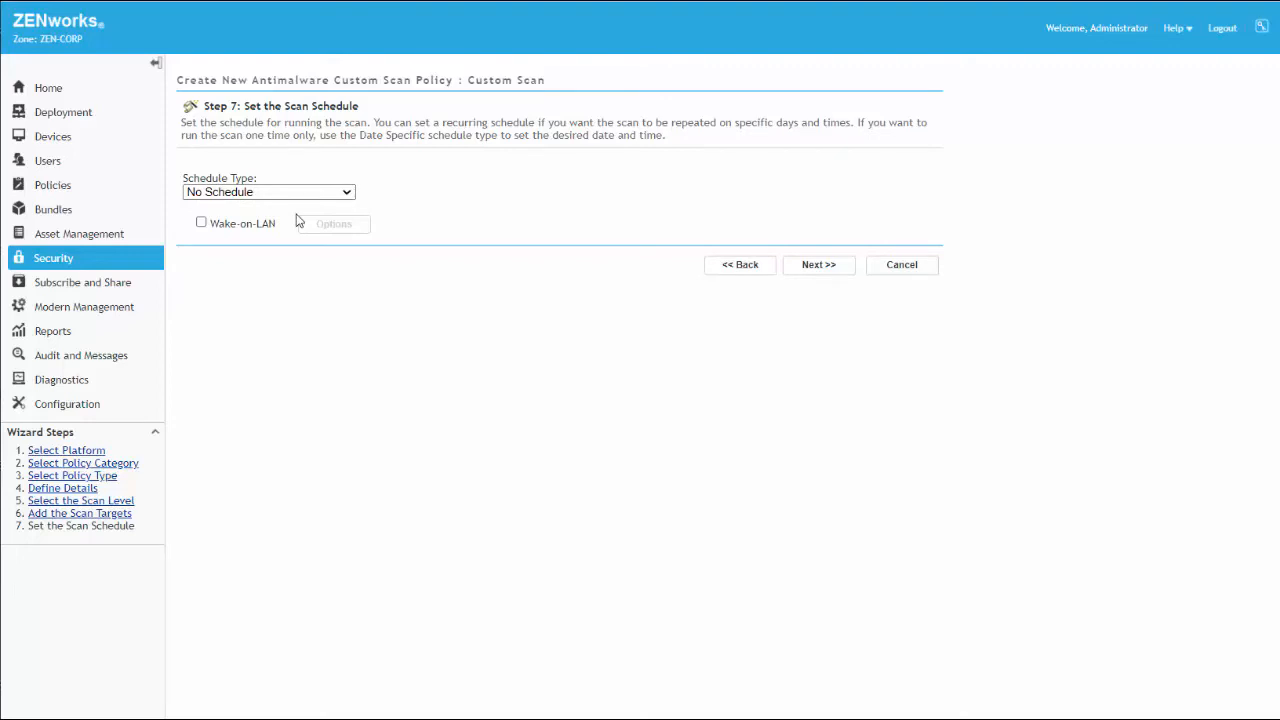
{"action": "left_click", "coordinate": [201, 222]}
{"action": "left_click", "coordinate": [818, 266]}
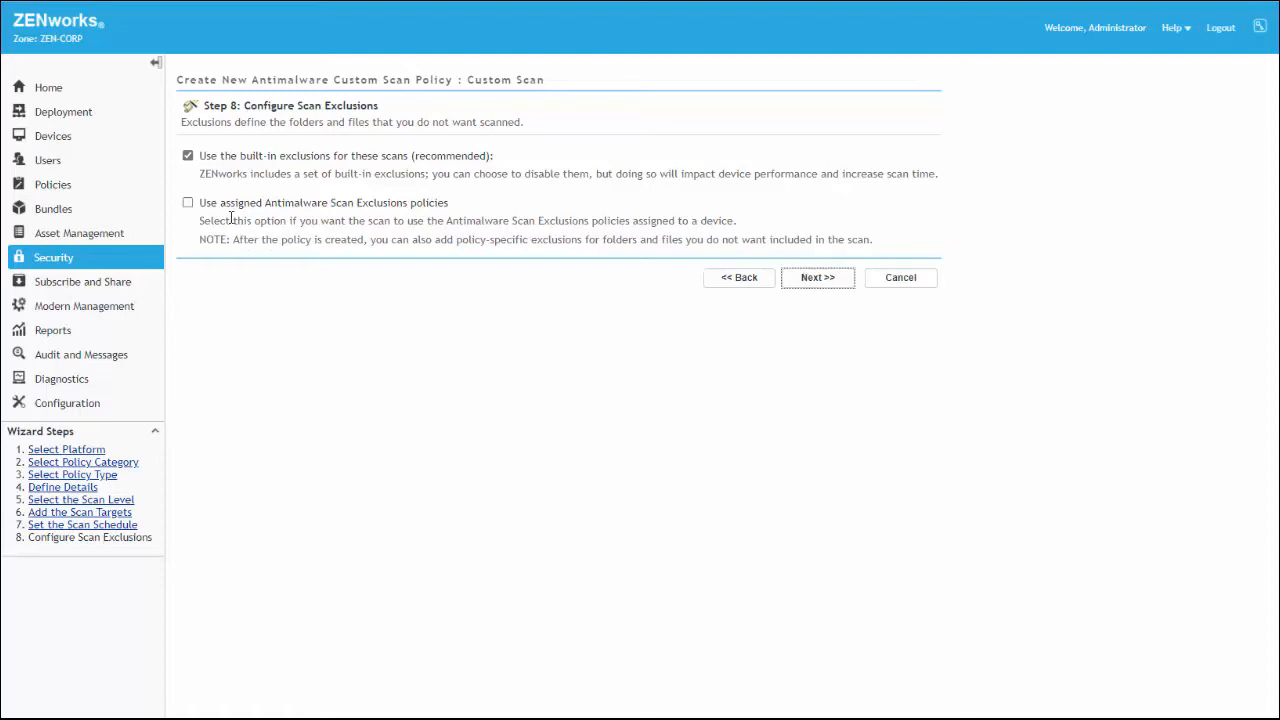
Enable the use of assigned Antimalware Scan Exclusions policies and finish creating the sandbox policy with Define Additional Properties enabled
{"action": "left_click", "coordinate": [188, 203]}
{"action": "left_click", "coordinate": [806, 287]}
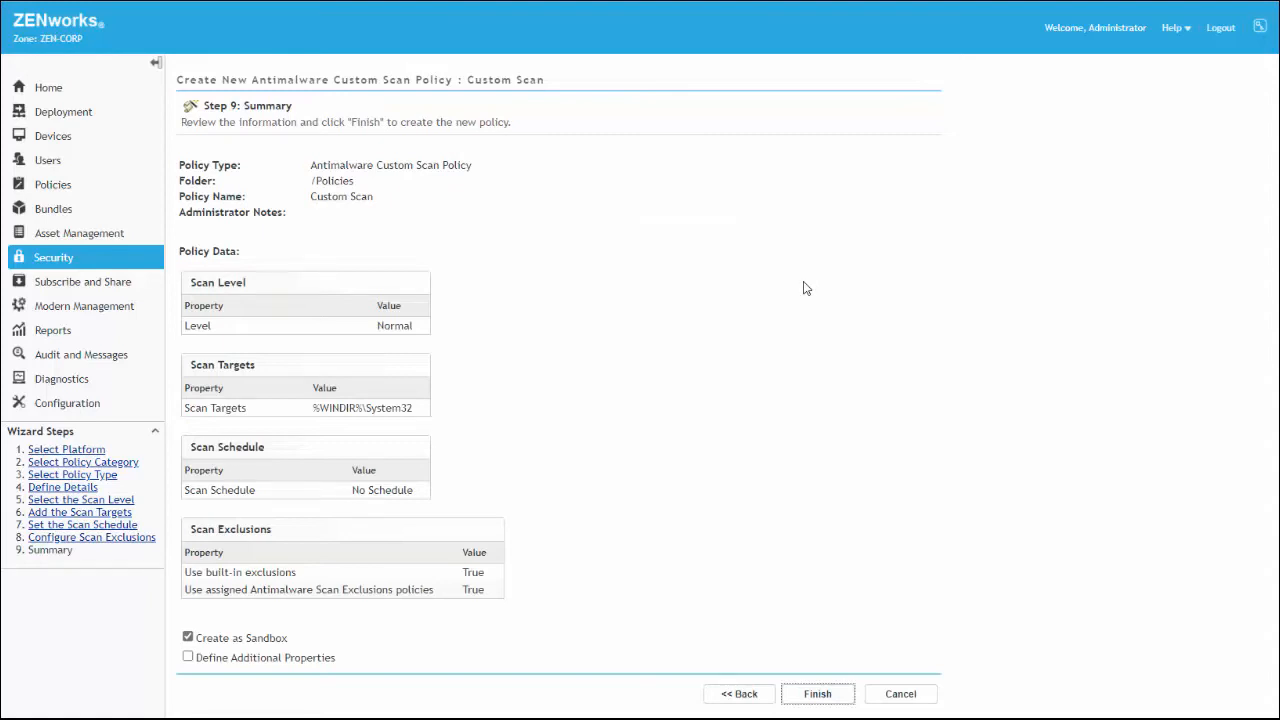
{"action": "left_click", "coordinate": [188, 657]}
{"action": "left_click", "coordinate": [812, 700]}
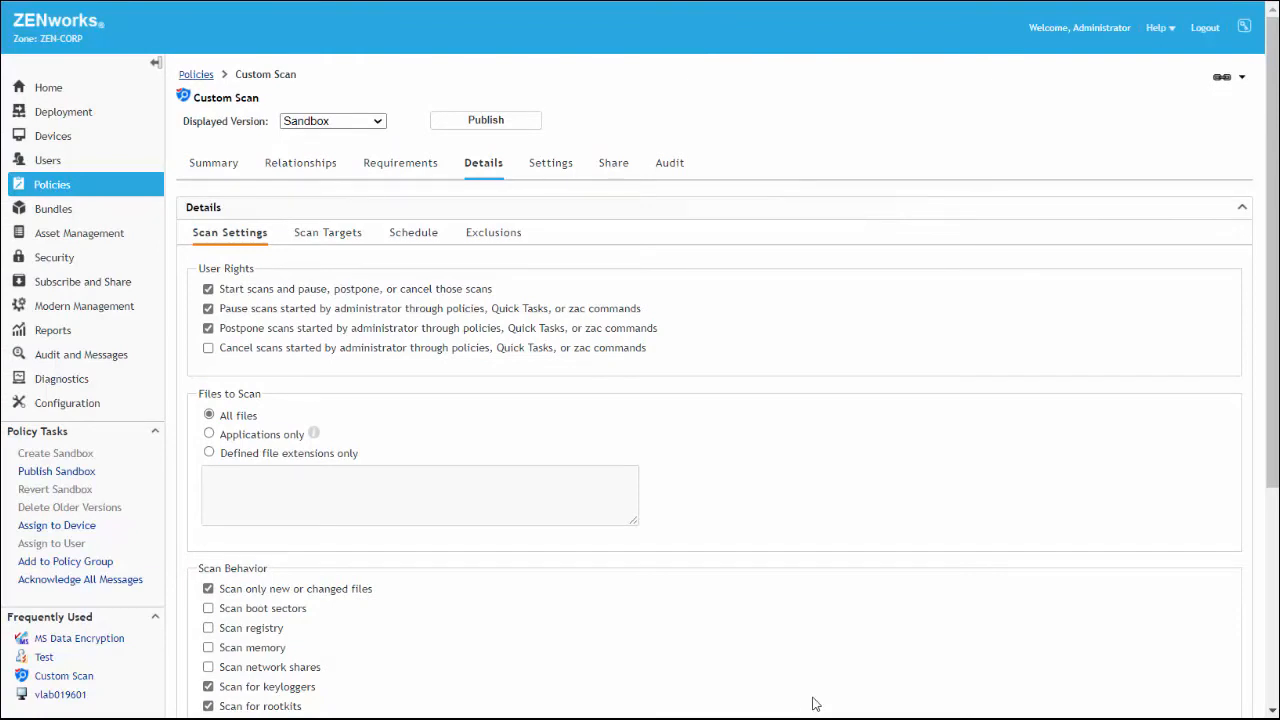
Read the Applications only help on customizing the scan list and its default file extensions
{"action": "left_click_drag", "start_coordinate": [1272, 290], "coordinate": [1249, 486]}
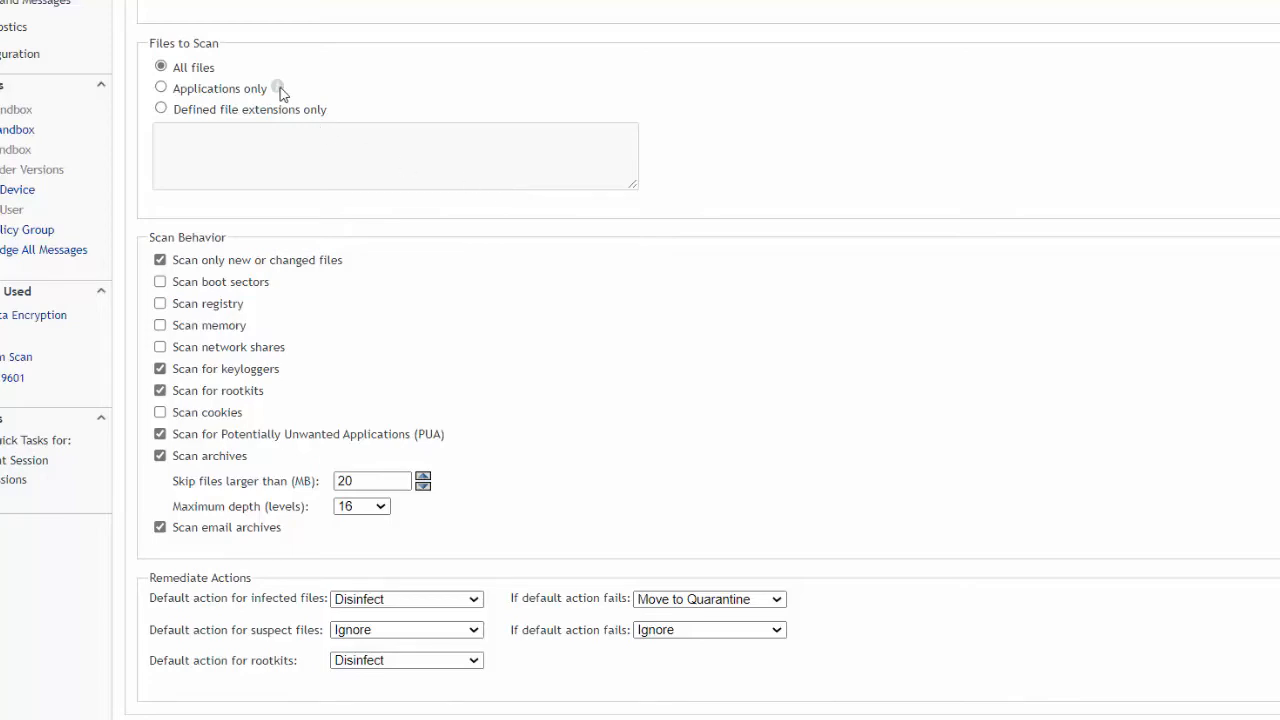
{"action": "mouse_move", "coordinate": [279, 90]}
{"action": "left_click", "coordinate": [326, 205]}
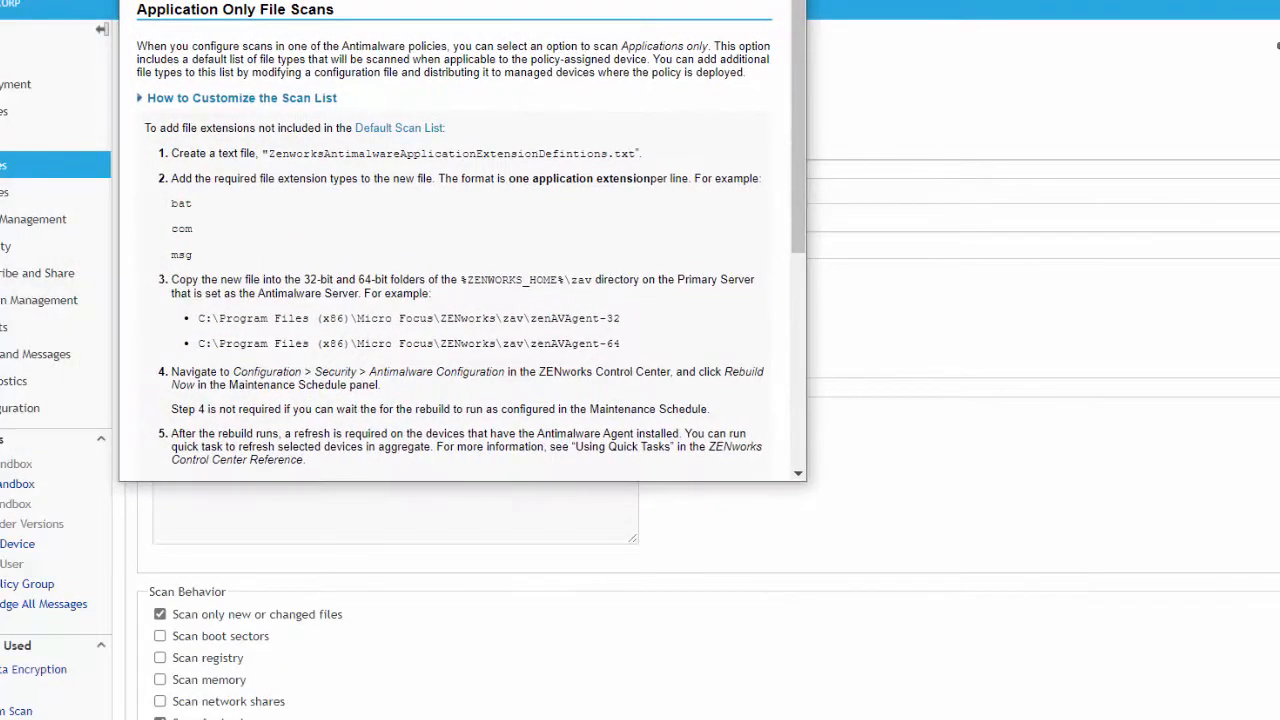
{"action": "left_click_drag", "start_coordinate": [796, 152], "coordinate": [787, 388]}
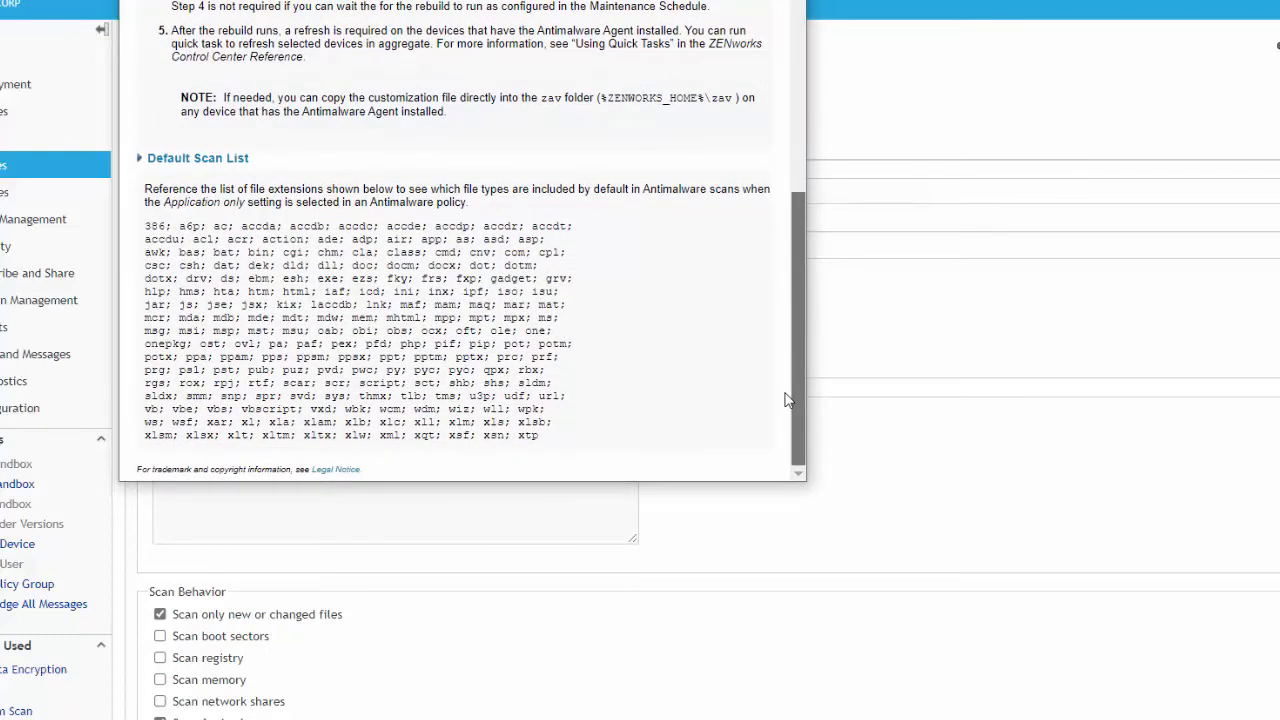
{"action": "left_click", "coordinate": [787, 2]}
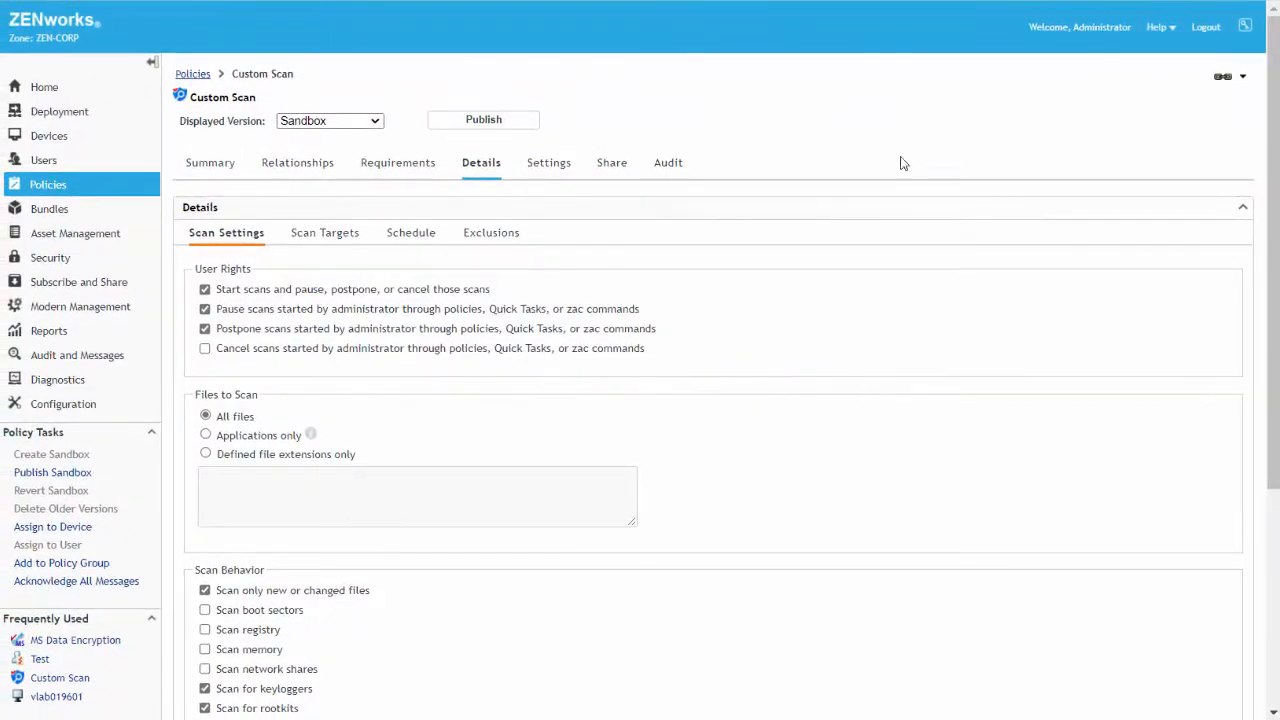
Review the Custom Scan policy's scan behavior, remediate actions, scan targets, schedule and exclusions
{"action": "left_click_drag", "start_coordinate": [1275, 430], "coordinate": [1263, 655]}
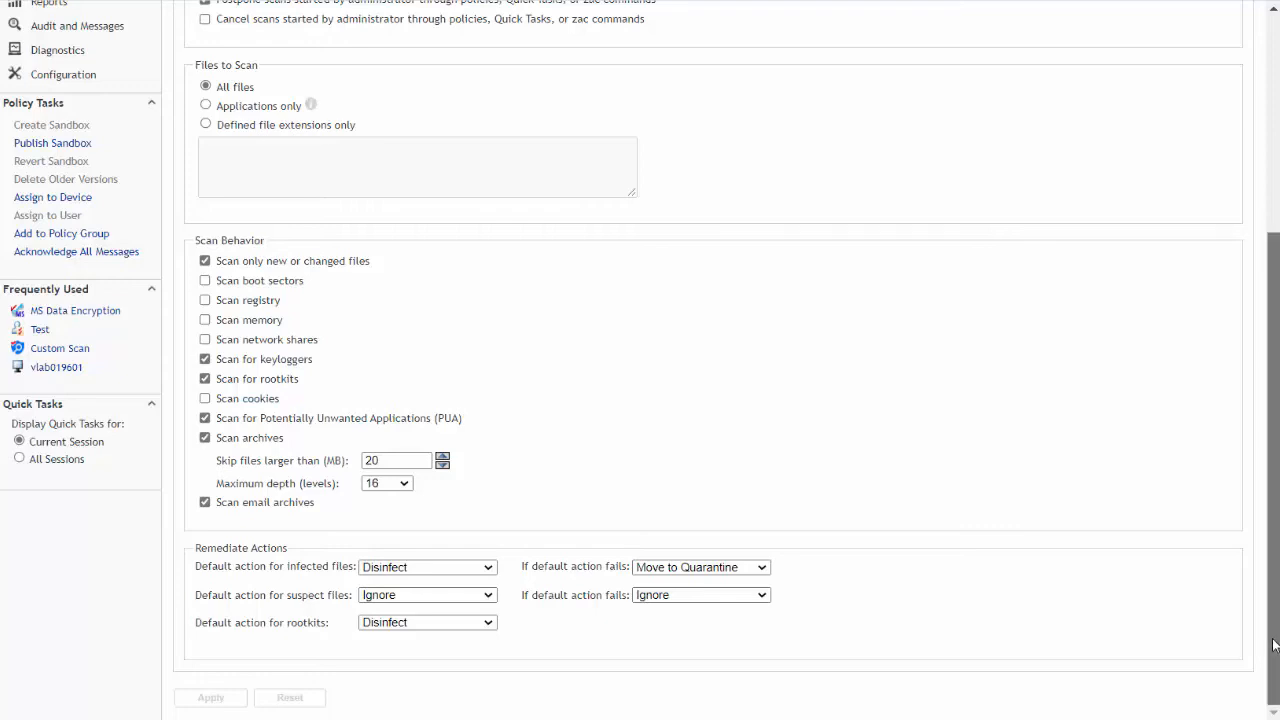
{"action": "scroll", "coordinate": [1268, 650], "scroll_direction": "up", "scroll_amount": 2}
{"action": "scroll", "coordinate": [1268, 650], "scroll_direction": "up", "scroll_amount": 2}
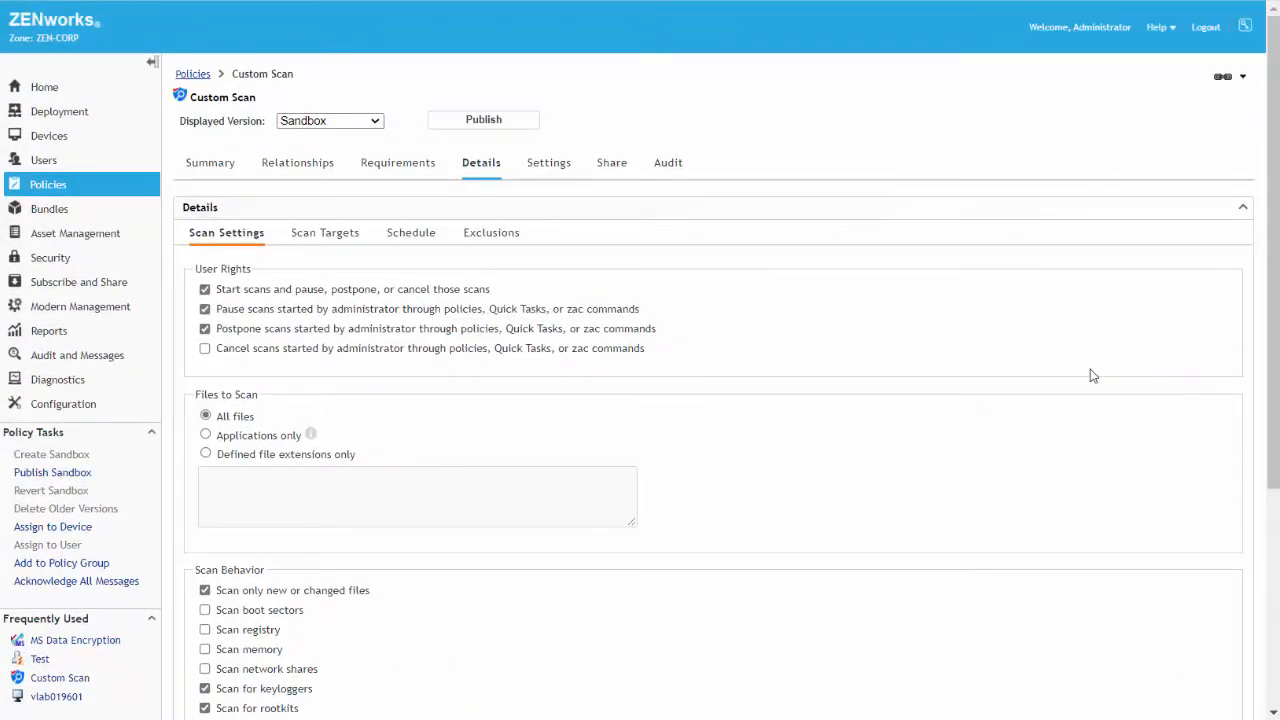
{"action": "left_click", "coordinate": [321, 235]}
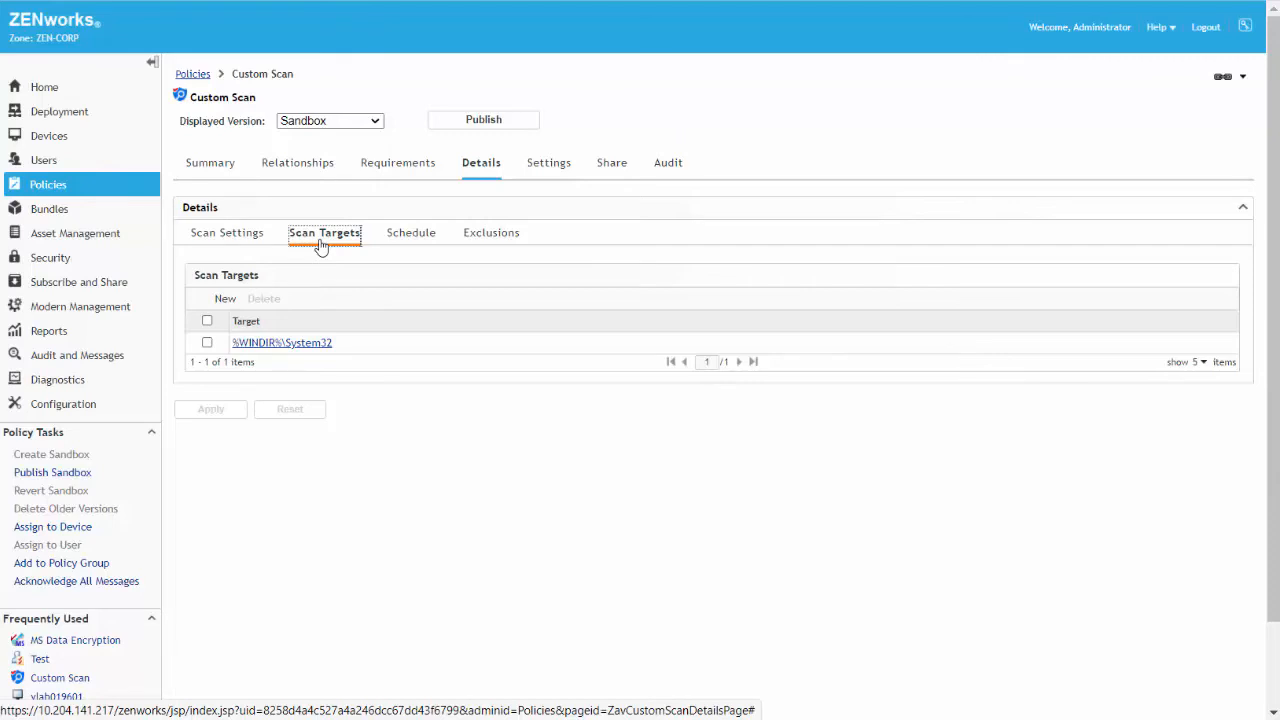
{"action": "left_click", "coordinate": [414, 234]}
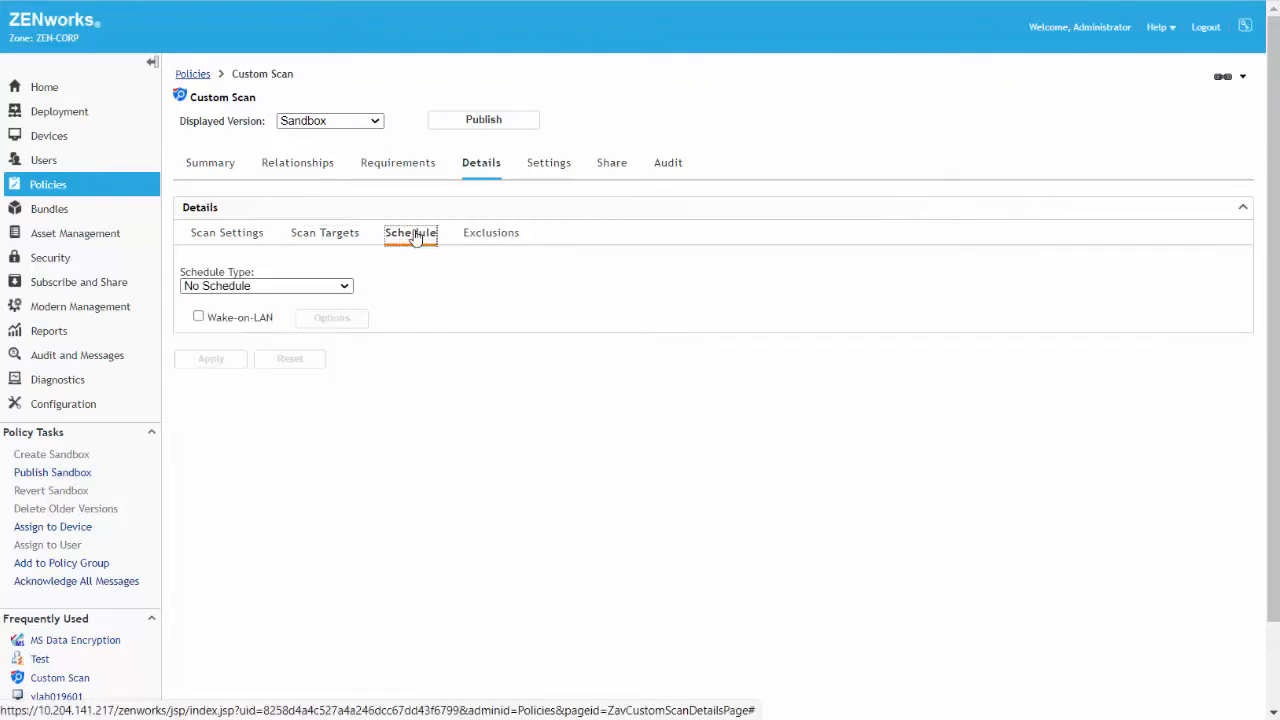
{"action": "left_click", "coordinate": [492, 236]}
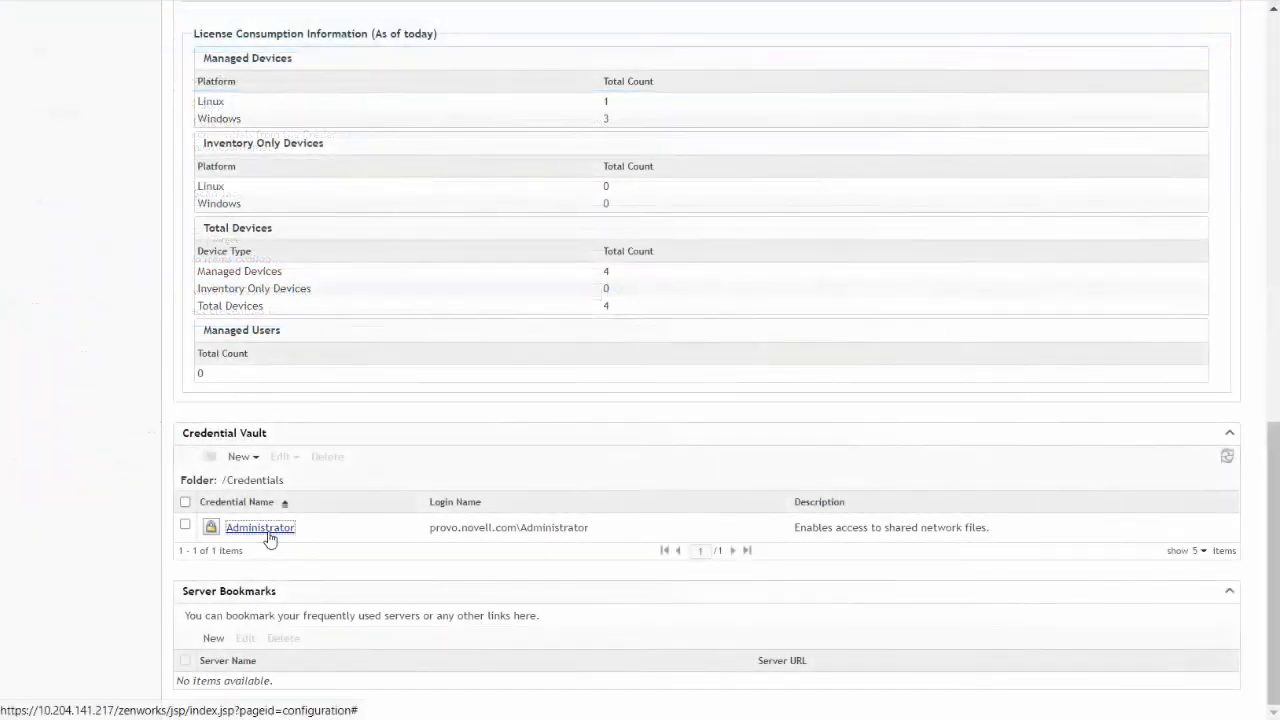
Set the Network Scans policy's network file scan credentials to /Credentials/Administrator
{"action": "left_click", "coordinate": [268, 533]}
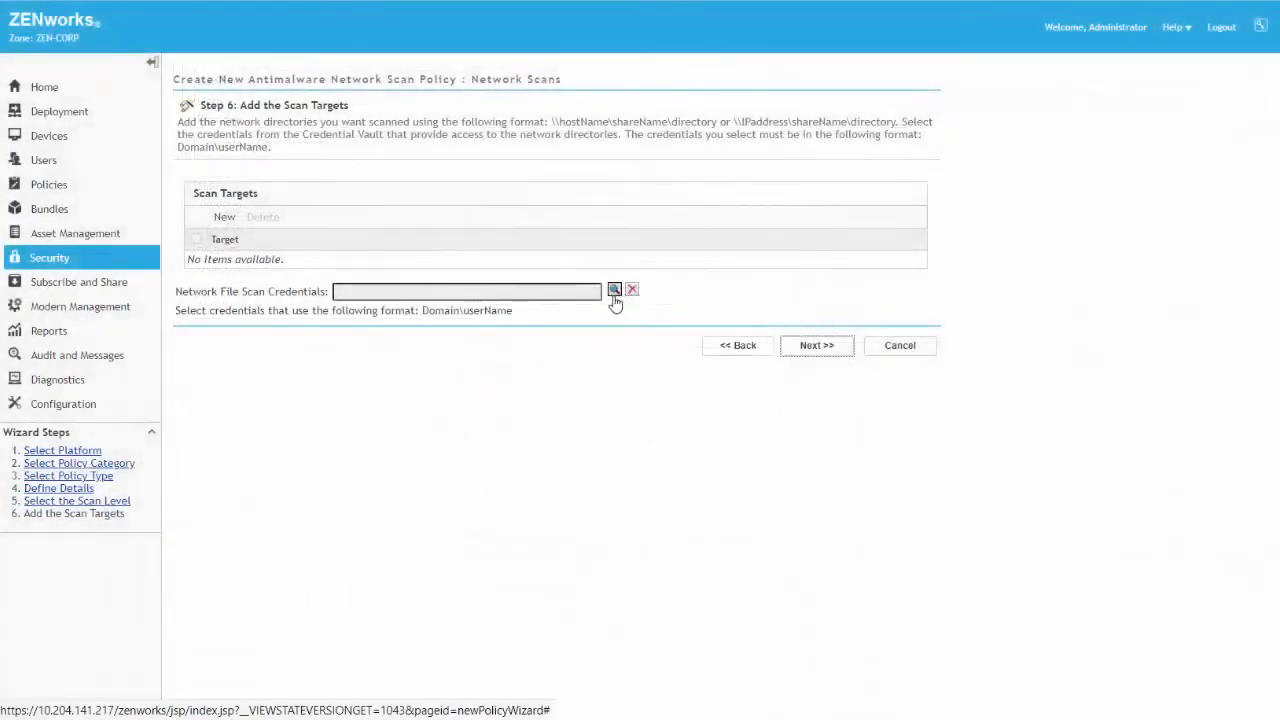
{"action": "left_click", "coordinate": [613, 292]}
{"action": "double_click", "coordinate": [506, 354]}
{"action": "left_click", "coordinate": [571, 346]}
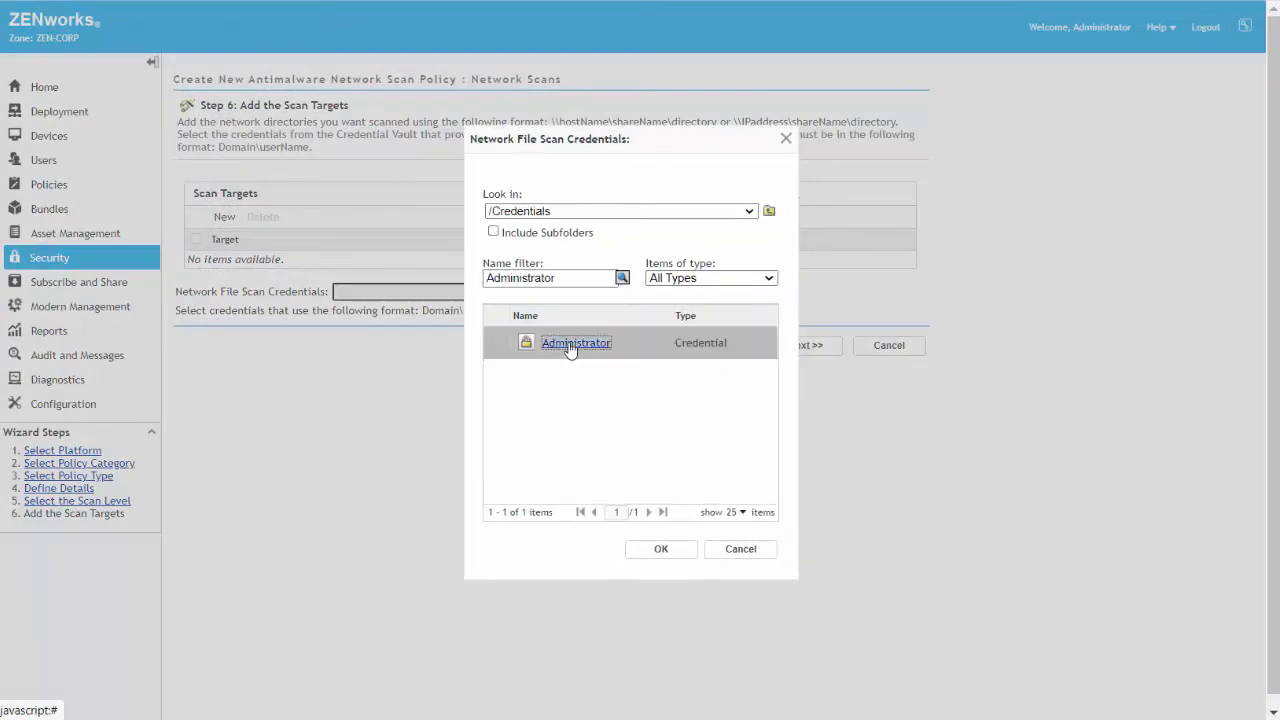
{"action": "left_click", "coordinate": [660, 549]}
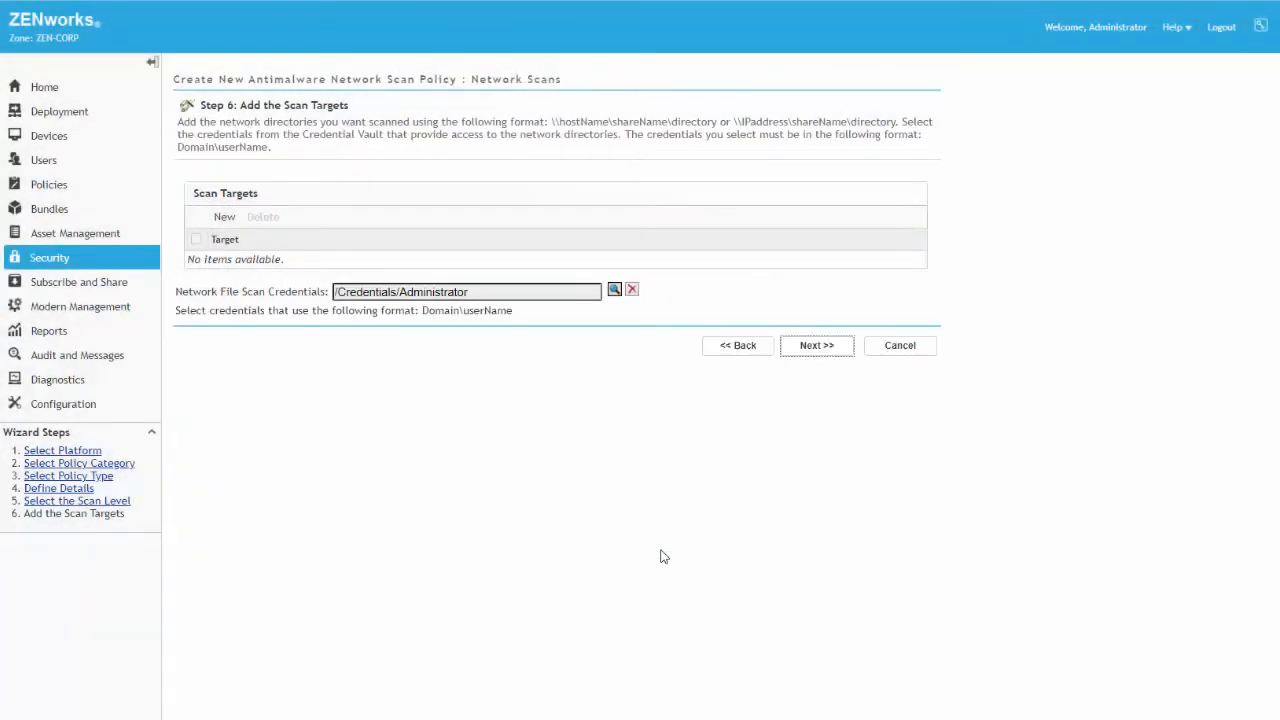
Add \\provo.novell.com\Shared\TeamDocuments and a second copied network directory as specific scan targets
{"action": "left_click", "coordinate": [225, 218]}
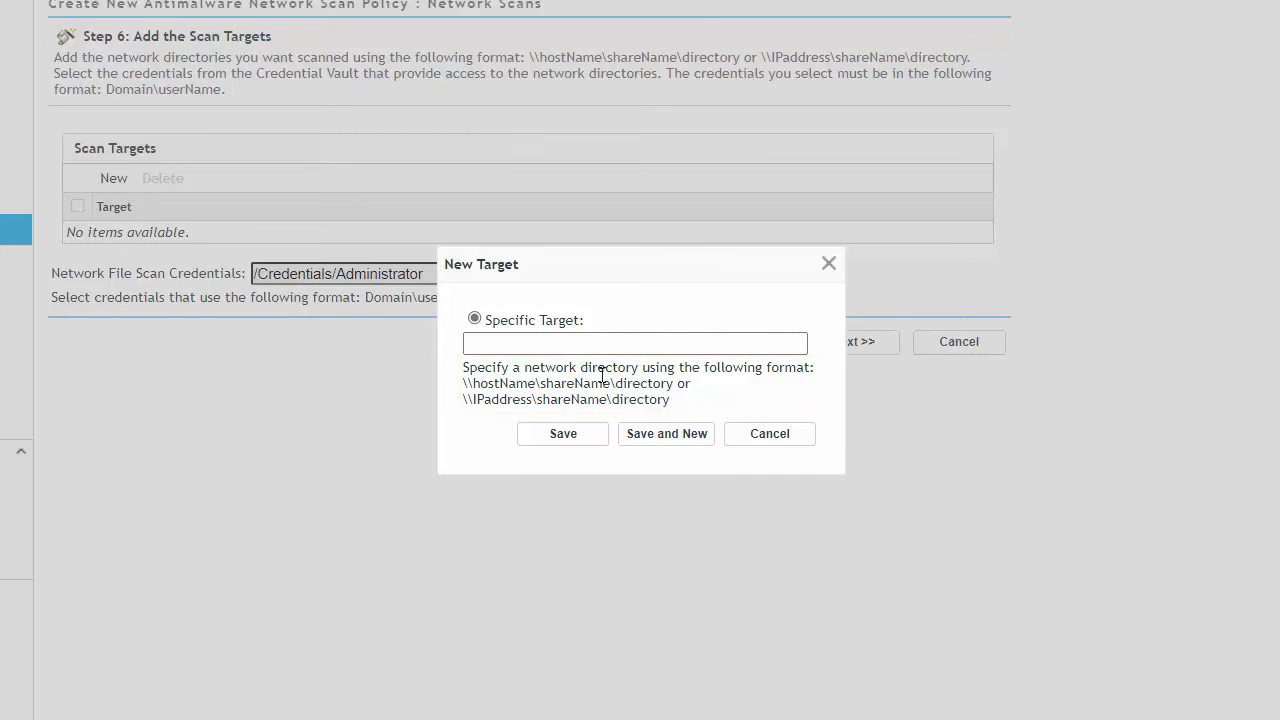
{"action": "right_click", "coordinate": [484, 345]}
{"action": "left_click", "coordinate": [540, 487]}
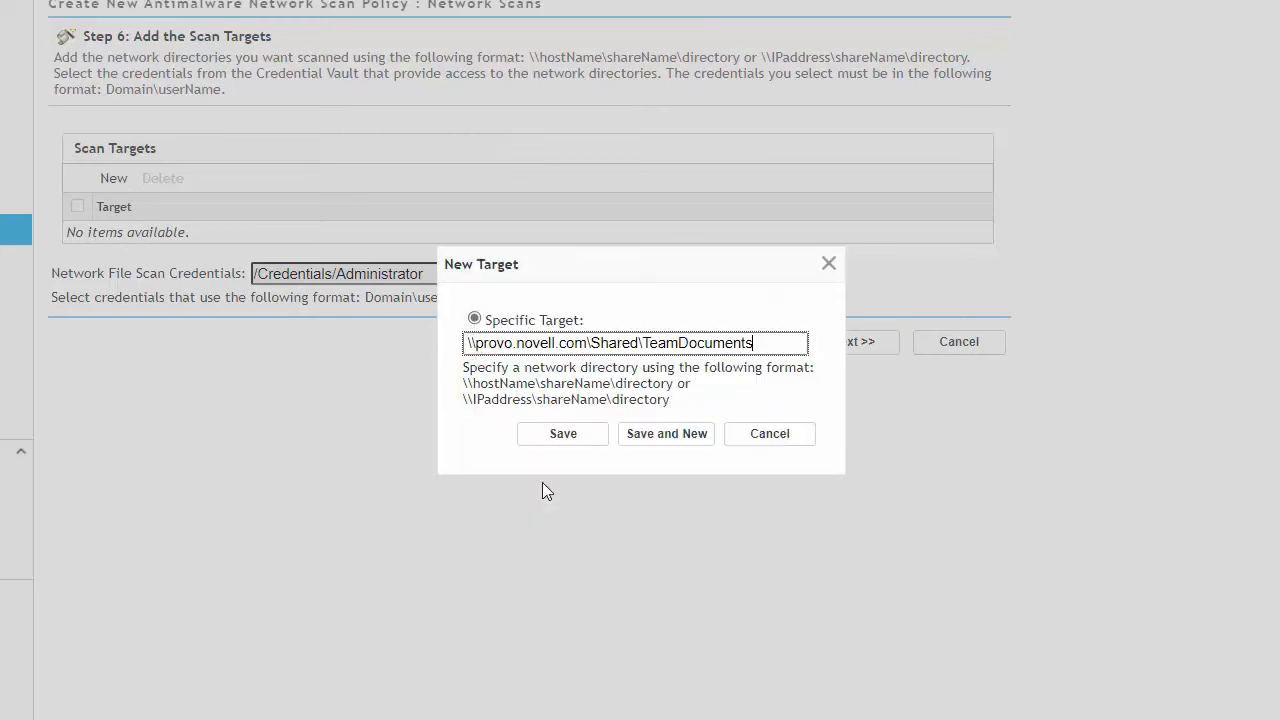
{"action": "left_click", "coordinate": [652, 436]}
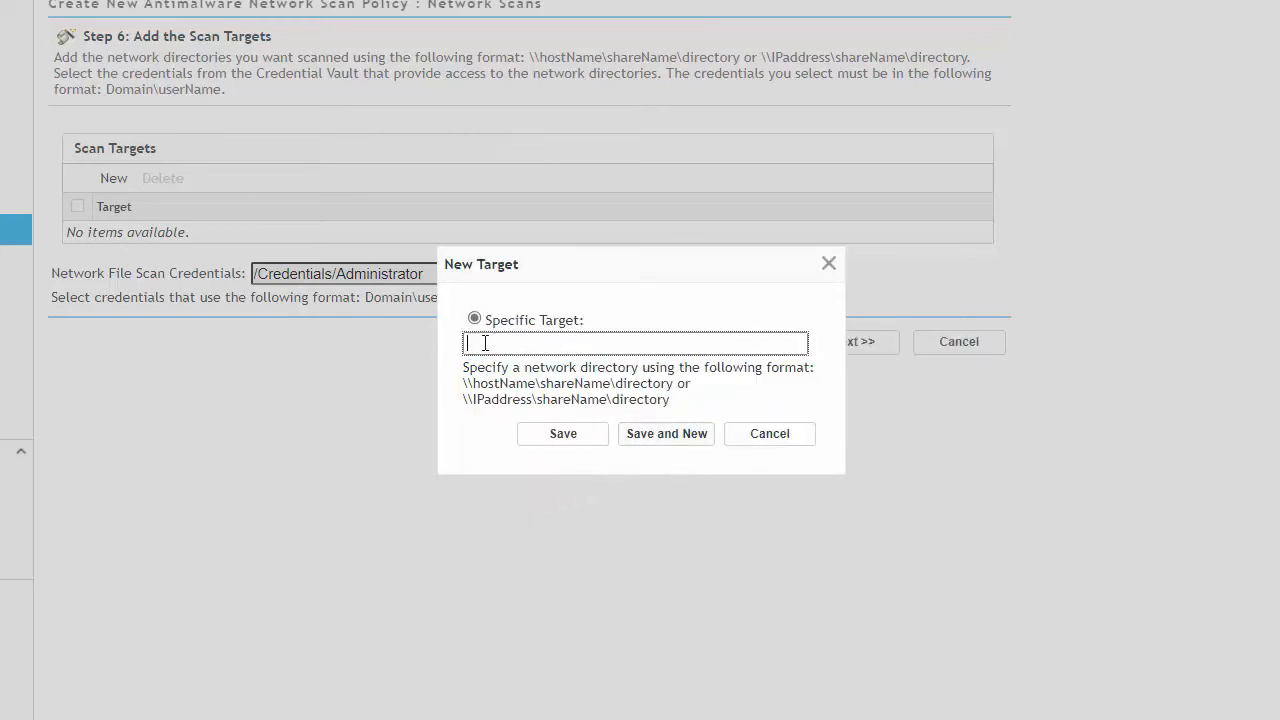
{"action": "right_click", "coordinate": [484, 345]}
{"action": "left_click", "coordinate": [540, 488]}
{"action": "left_click", "coordinate": [563, 434]}
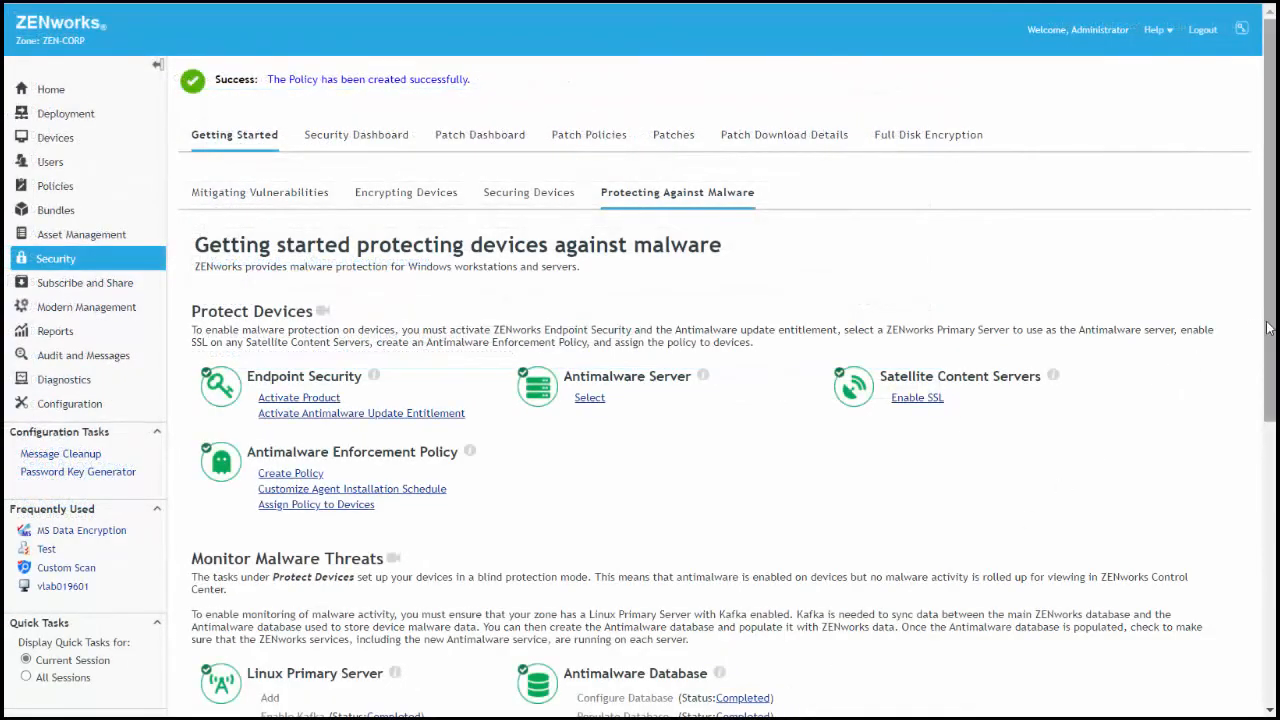
Start assigning the Scan Exclusions policy to devices and choose the Austin Office Devices folder under /Devices/Workstations
{"action": "scroll", "coordinate": [1248, 555], "scroll_direction": "down", "scroll_amount": 4}
{"action": "scroll", "coordinate": [1248, 555], "scroll_direction": "down", "scroll_amount": 2}
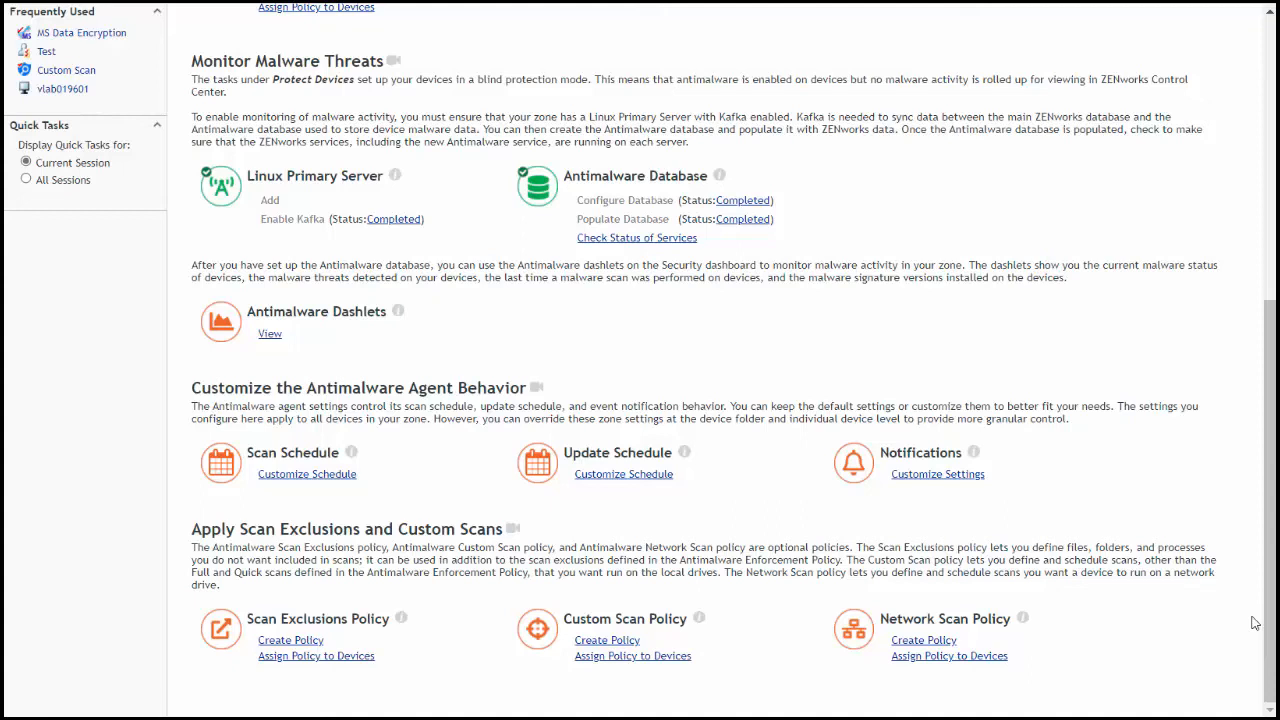
{"action": "left_click", "coordinate": [348, 660]}
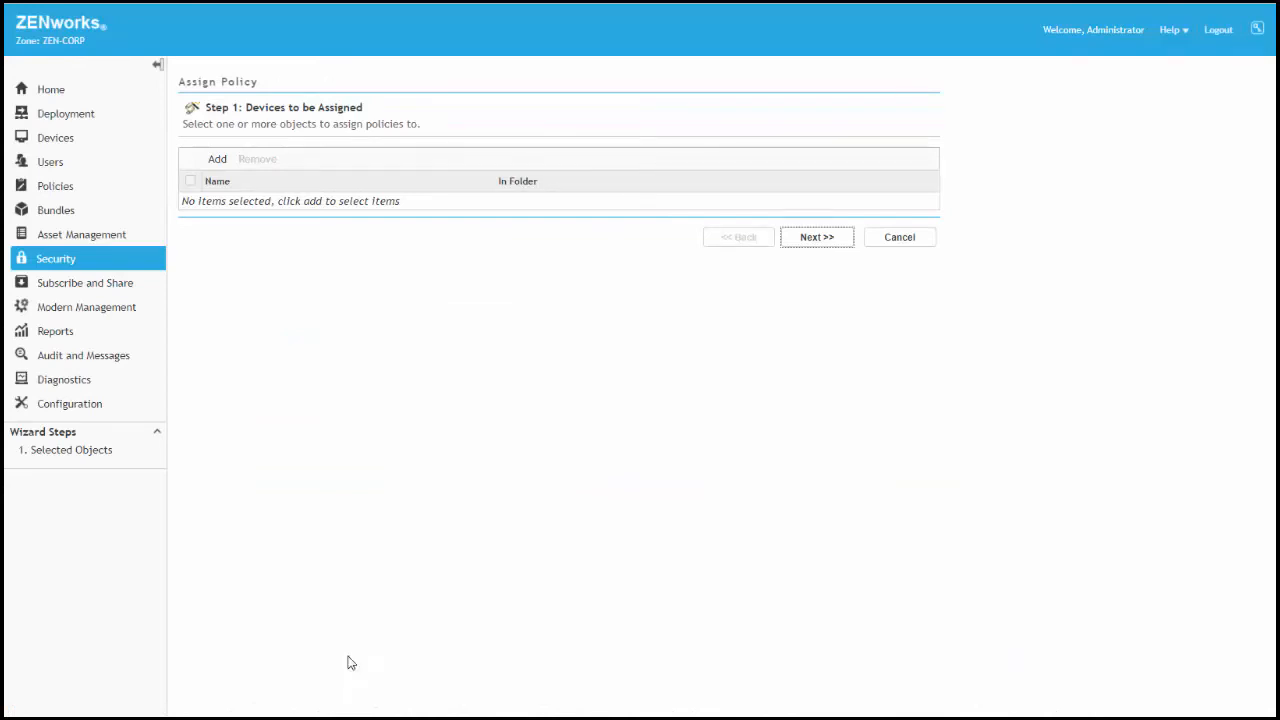
{"action": "left_click", "coordinate": [214, 165]}
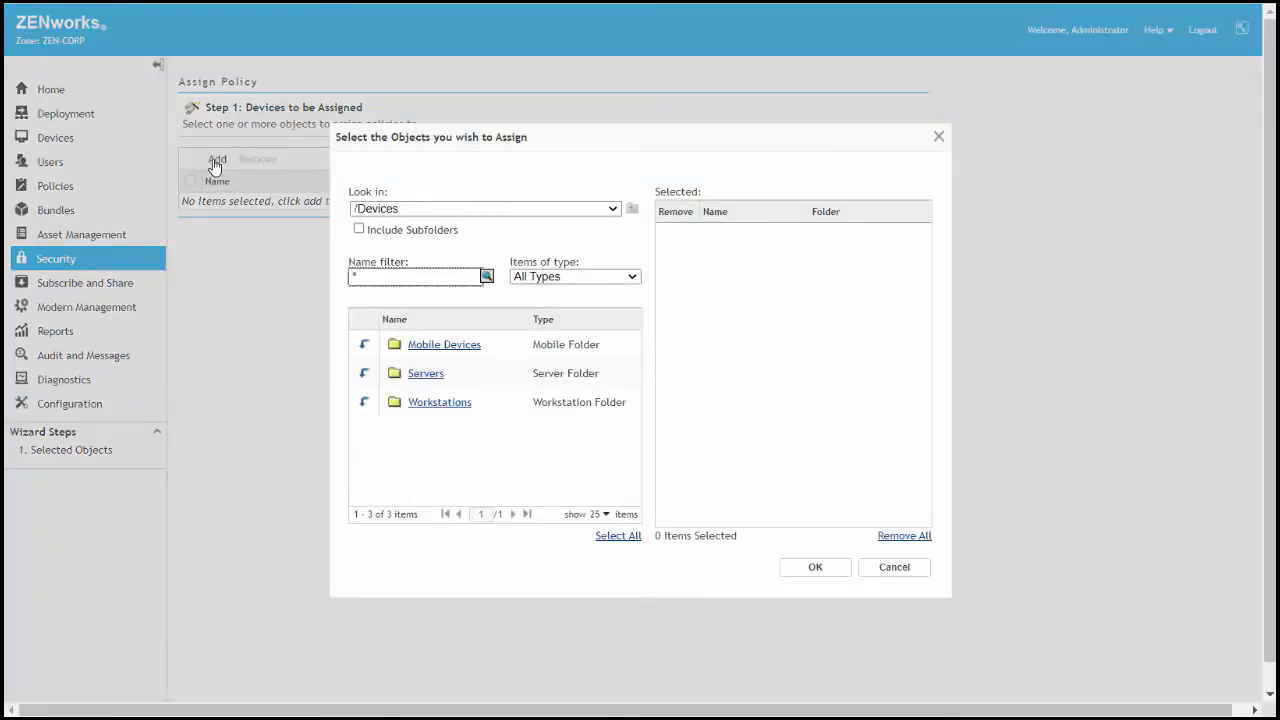
{"action": "left_click", "coordinate": [366, 405]}
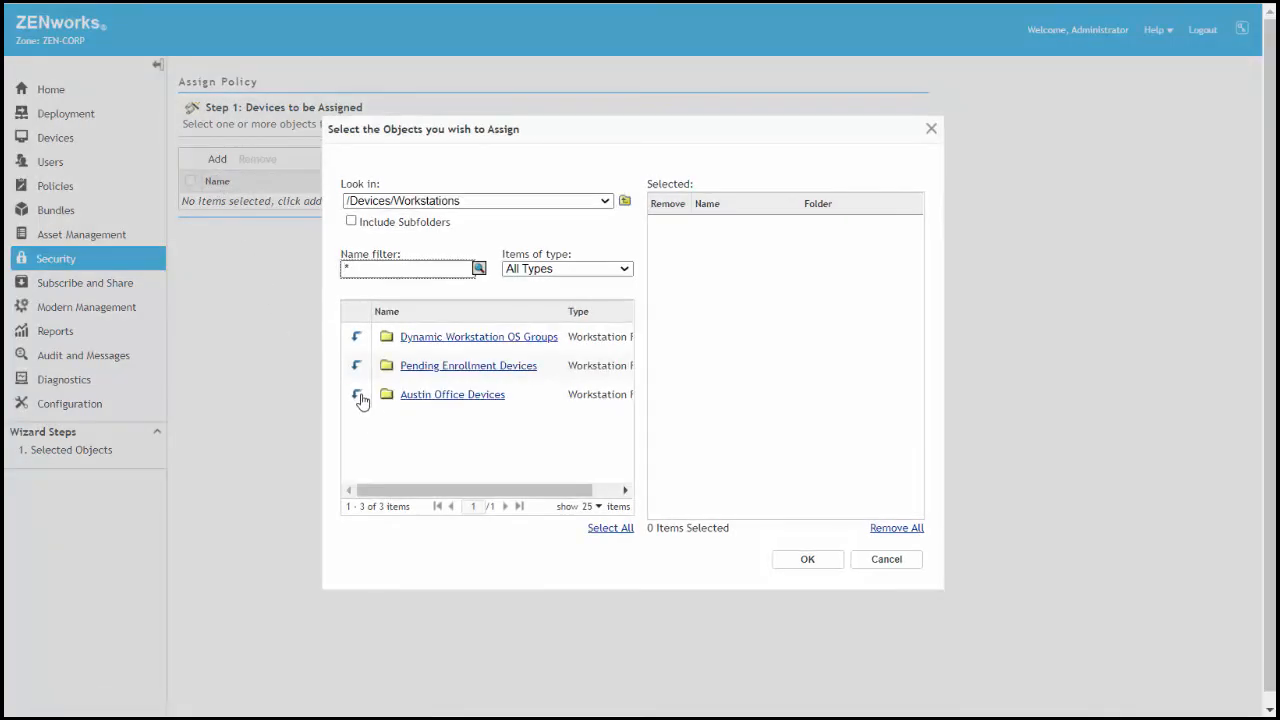
{"action": "left_click", "coordinate": [442, 399]}
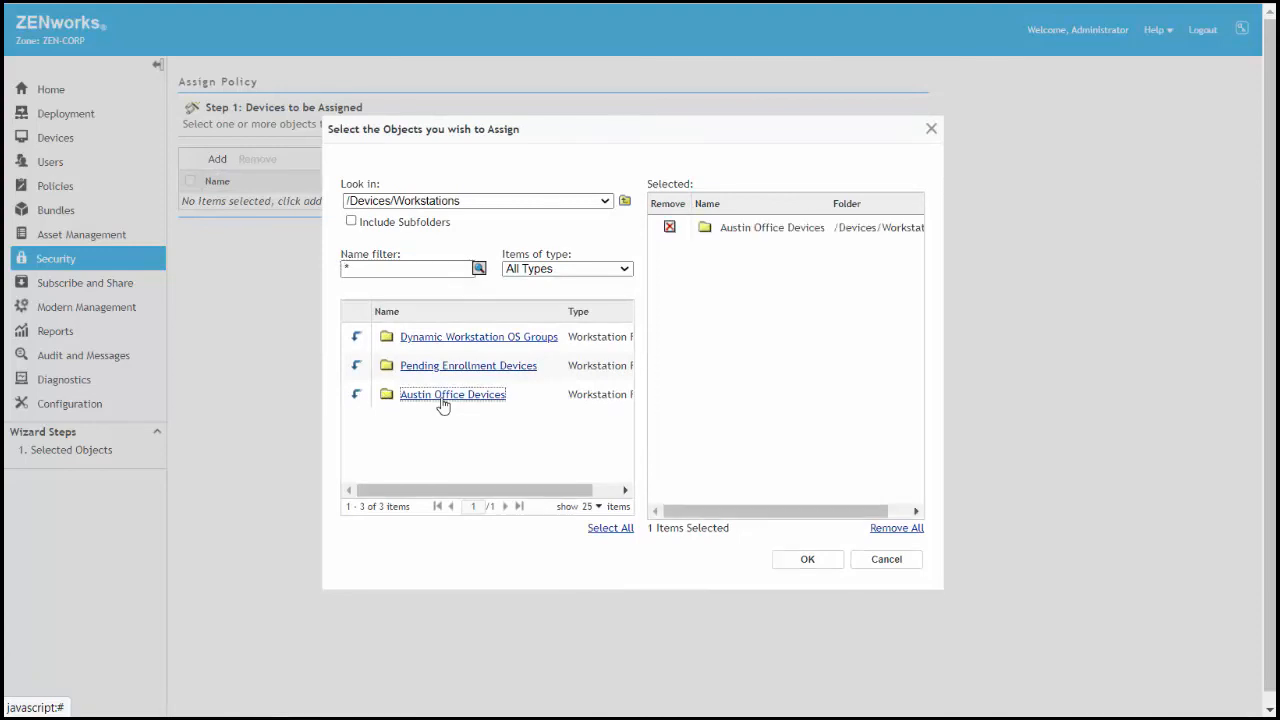
{"action": "left_click", "coordinate": [798, 566]}
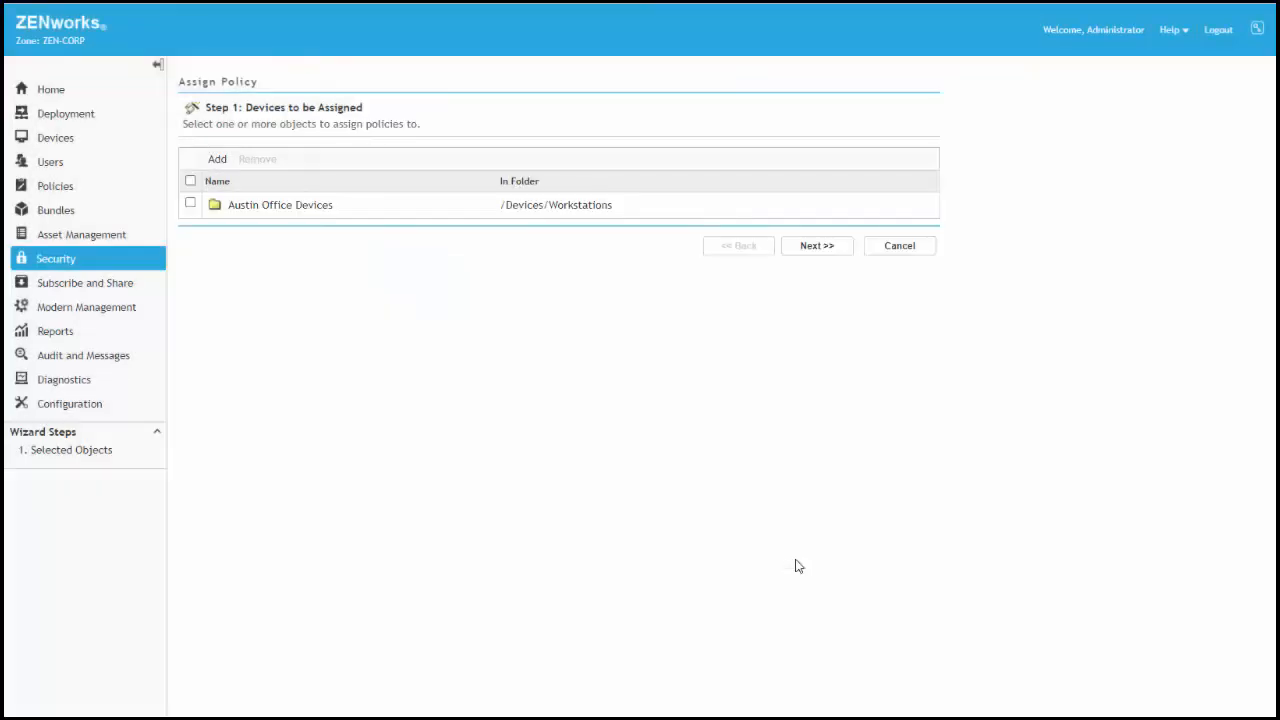
Add the Custom Scan and Scan Exclusions policies from /Policies to the assignment and complete it for the Austin Office Devices folder
{"action": "left_click", "coordinate": [815, 246]}
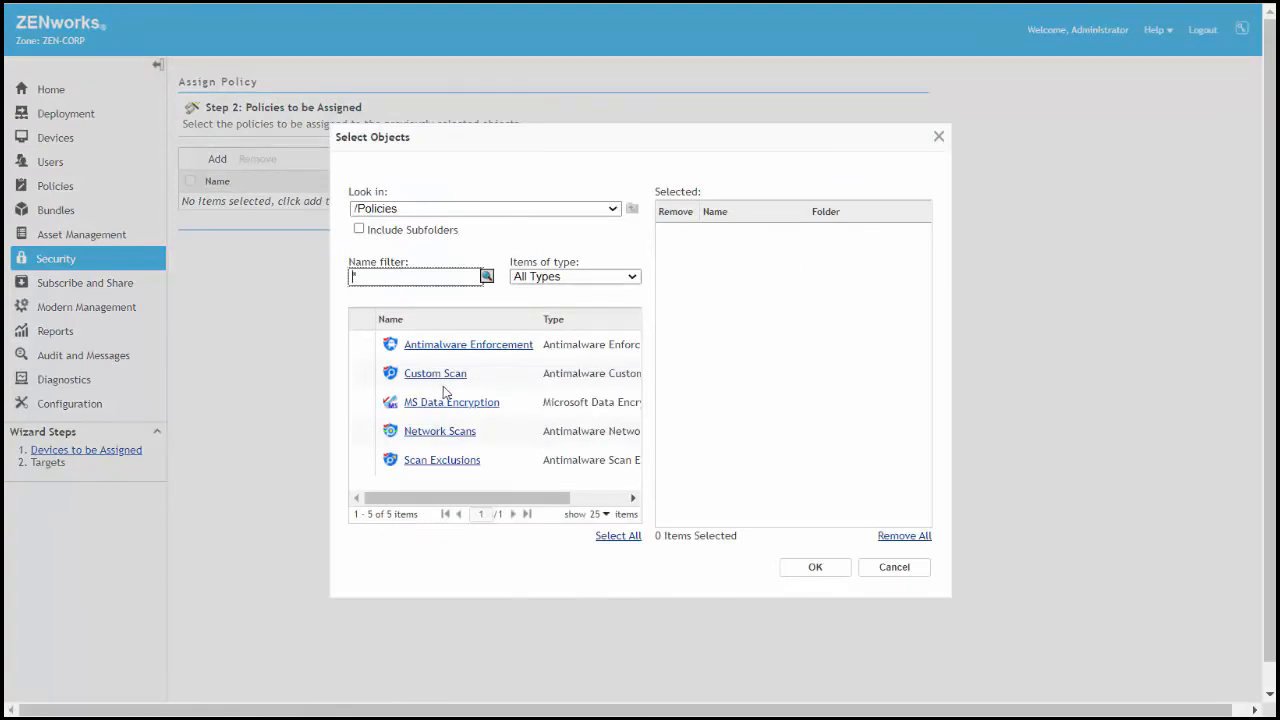
{"action": "left_click", "coordinate": [436, 374]}
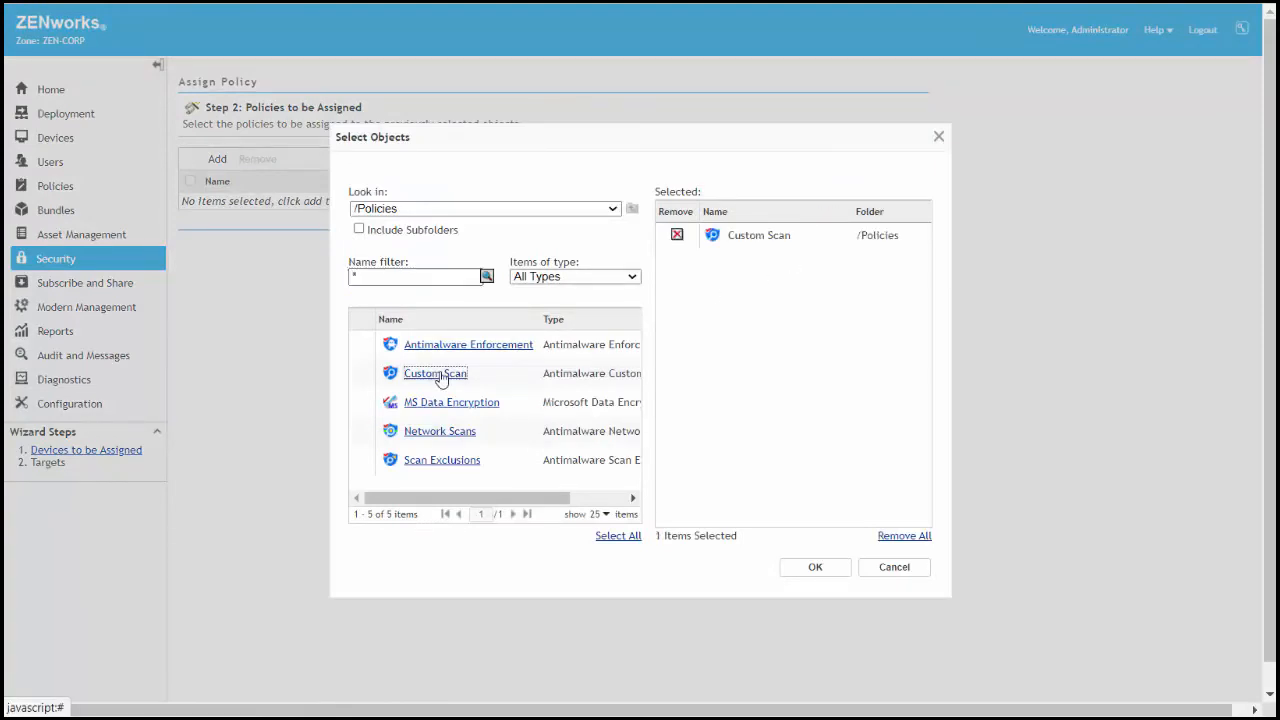
{"action": "left_click", "coordinate": [441, 462]}
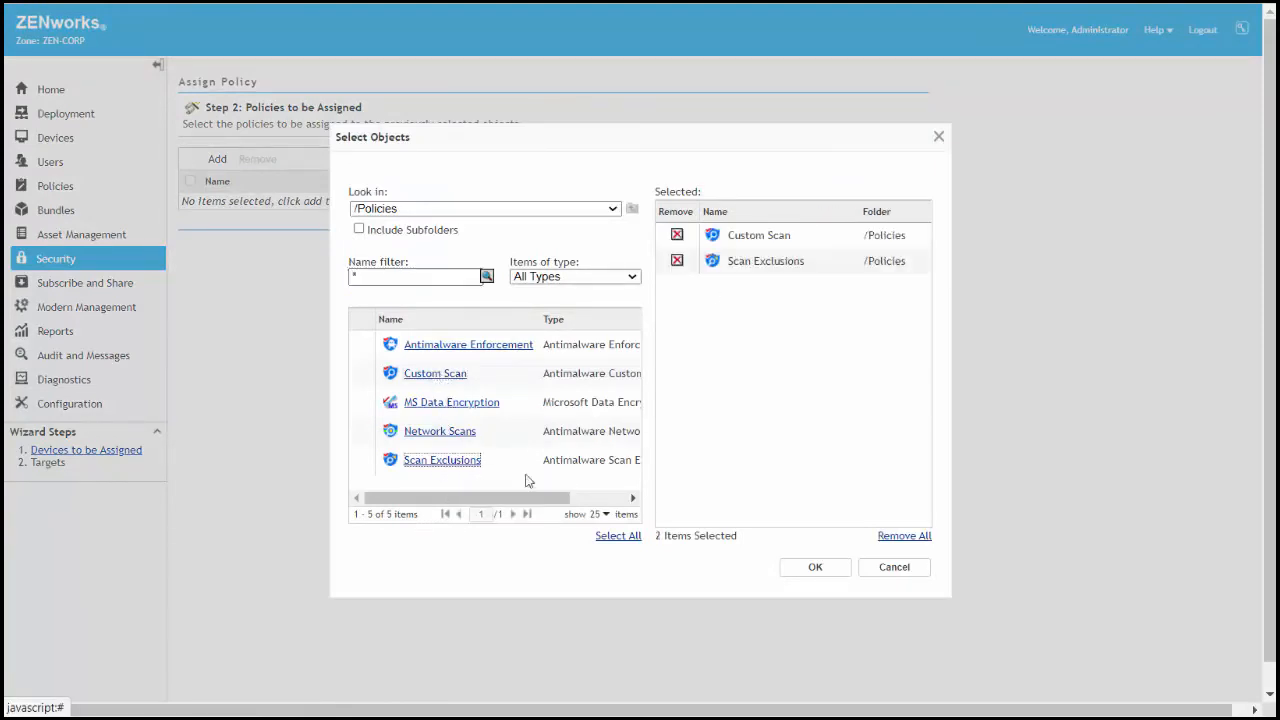
{"action": "left_click", "coordinate": [813, 567]}
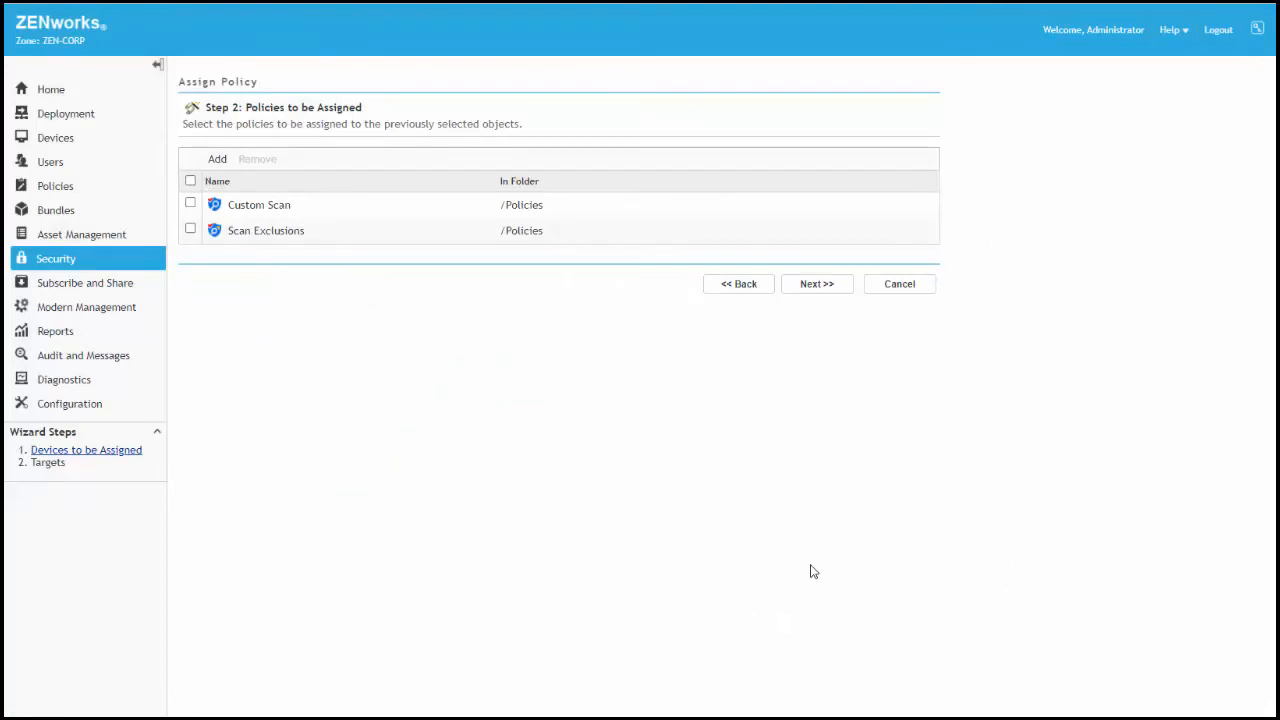
{"action": "left_click", "coordinate": [190, 181]}
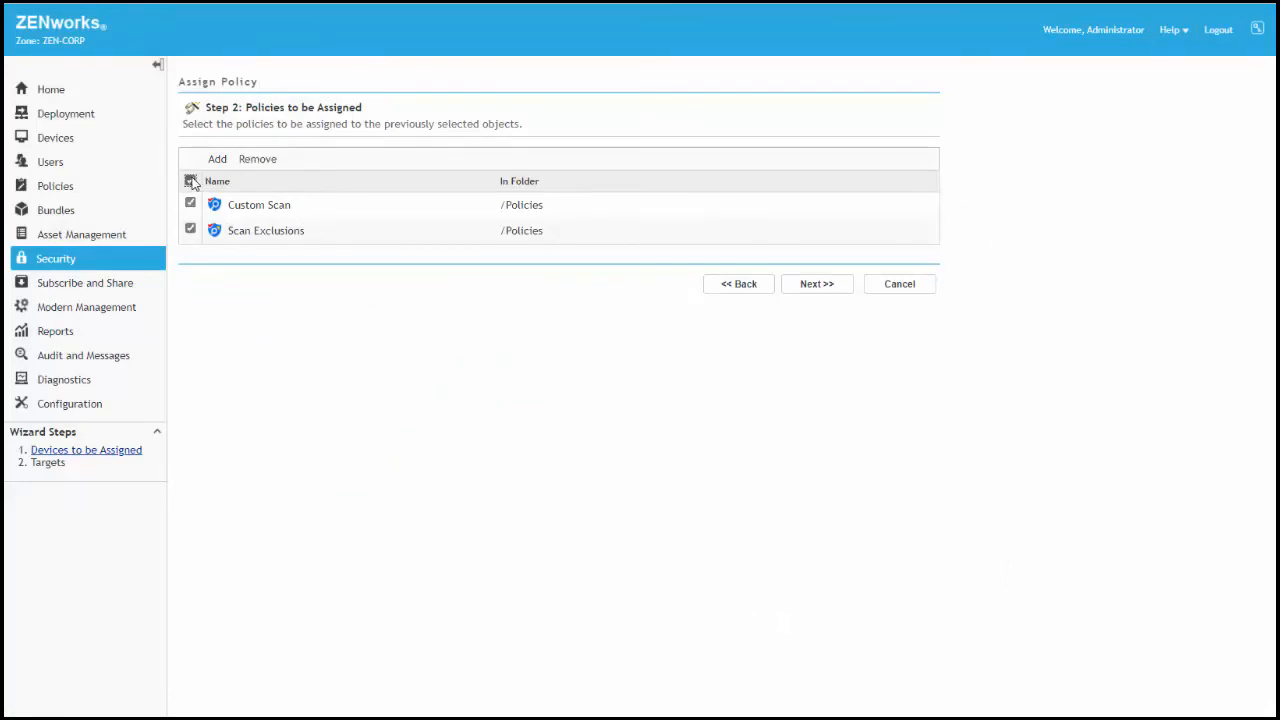
{"action": "left_click", "coordinate": [825, 285]}
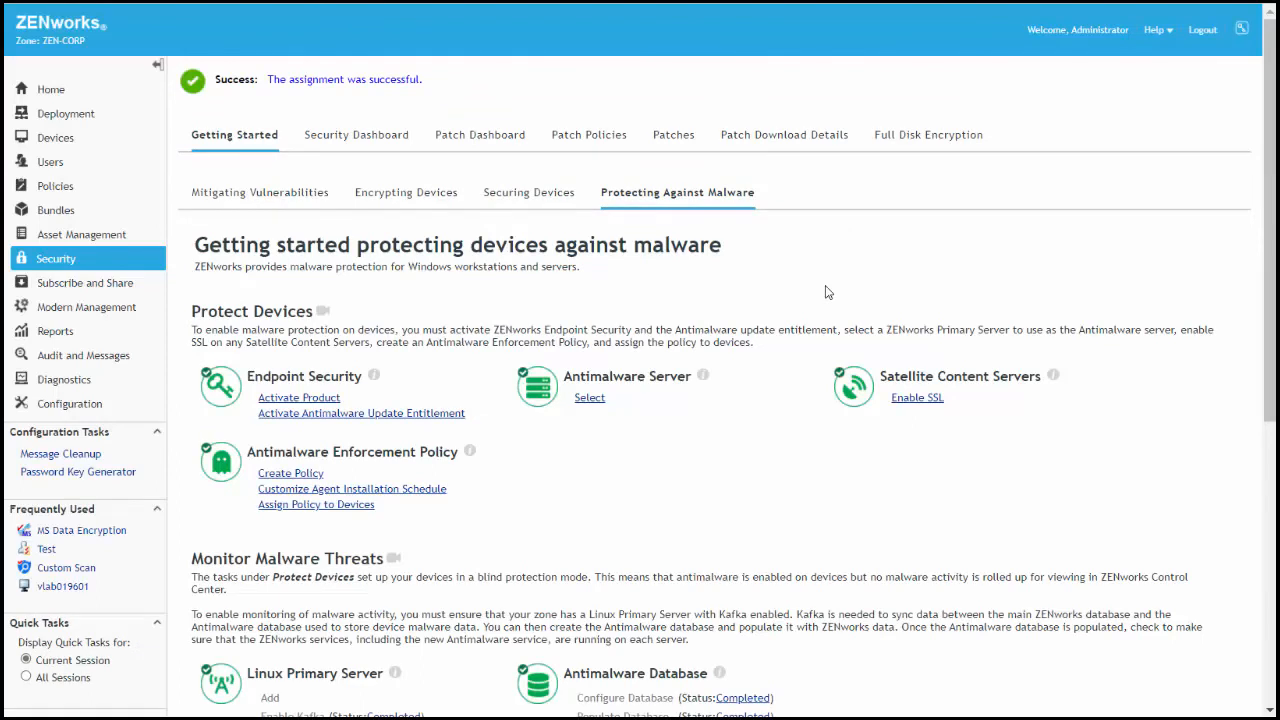
Publish the sandbox versions of the Custom Scan and Scan Exclusions policies as new versions
{"action": "left_click", "coordinate": [55, 196]}
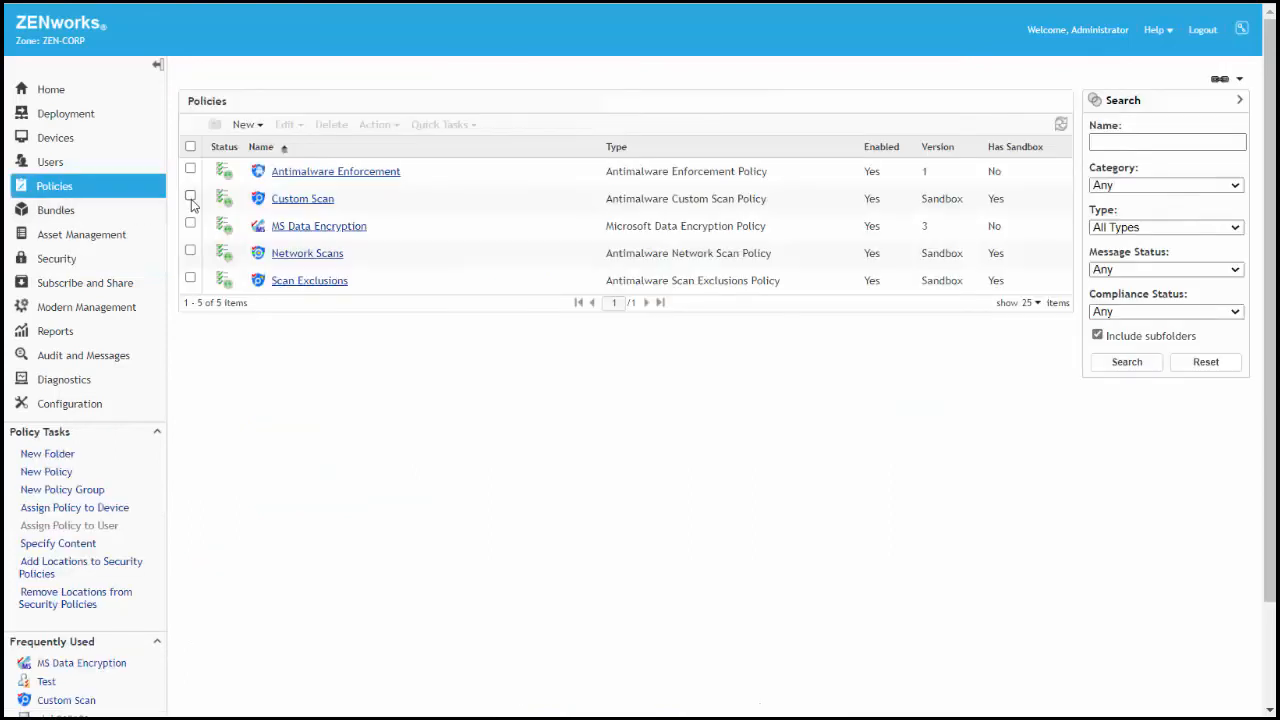
{"action": "left_click", "coordinate": [191, 198]}
{"action": "left_click", "coordinate": [190, 277]}
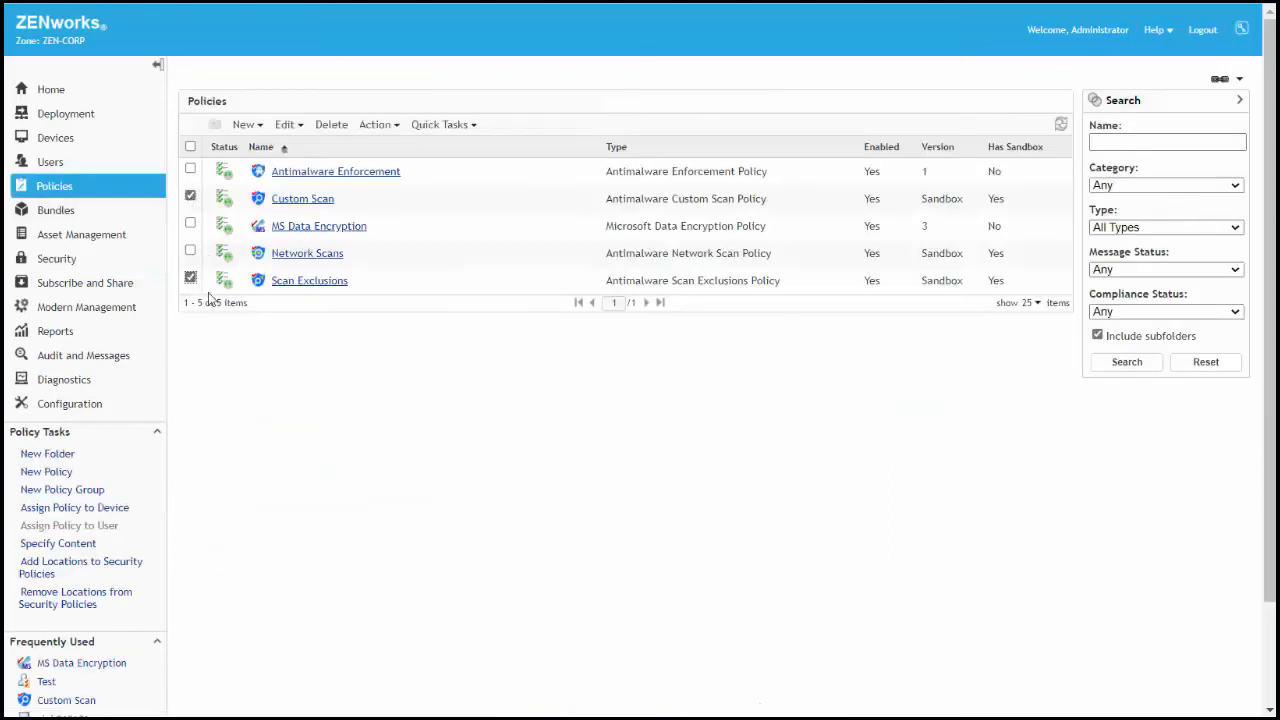
{"action": "left_click", "coordinate": [396, 127]}
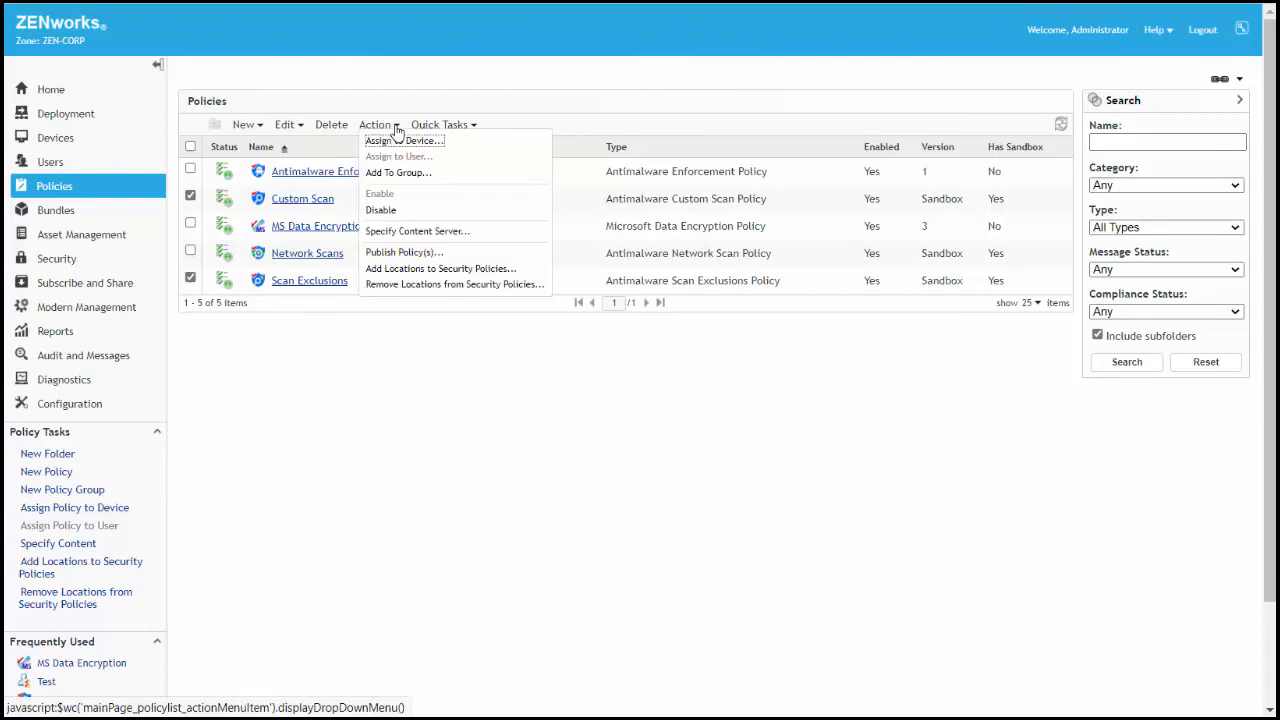
{"action": "left_click", "coordinate": [420, 252]}
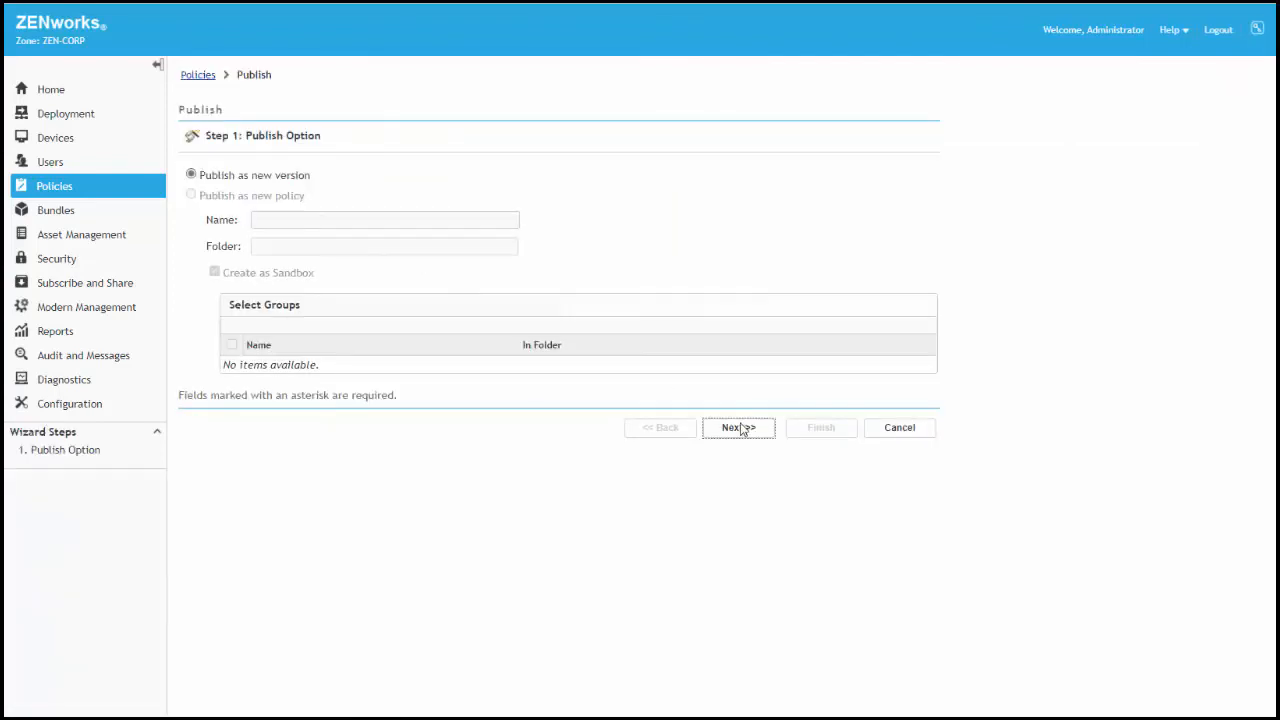
{"action": "left_click", "coordinate": [742, 428]}
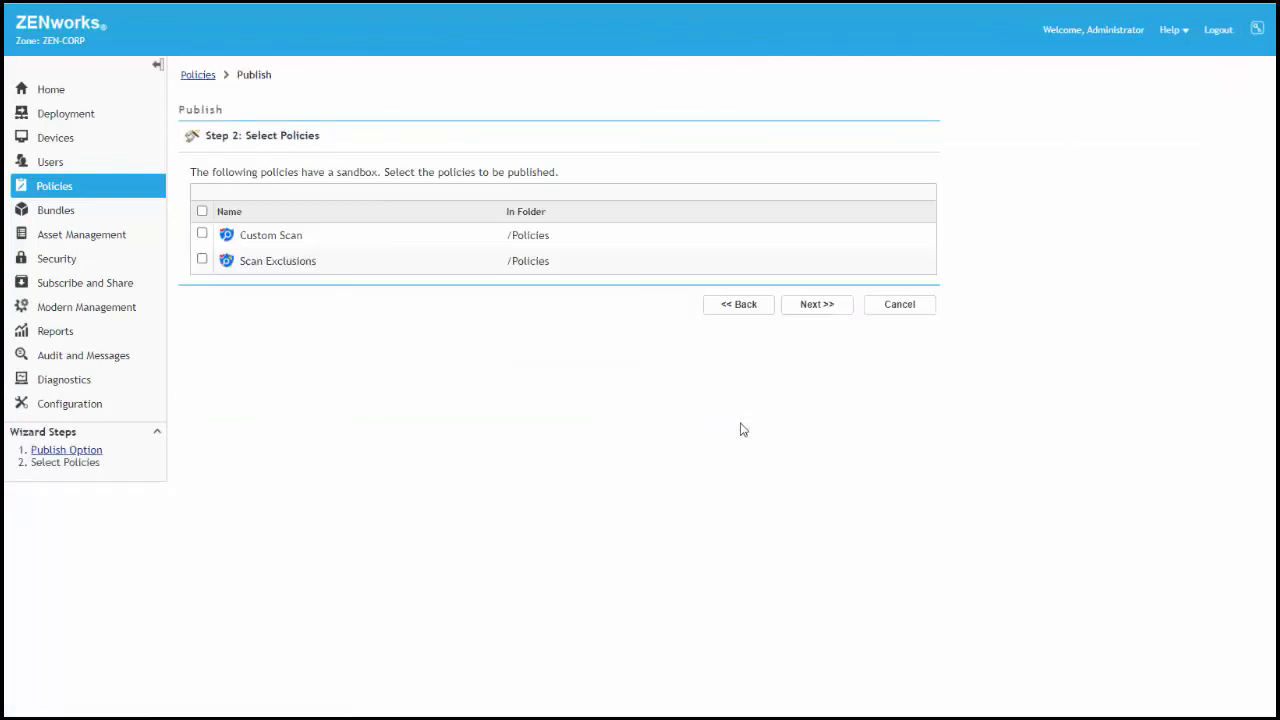
{"action": "left_click", "coordinate": [202, 211]}
{"action": "left_click", "coordinate": [814, 305]}
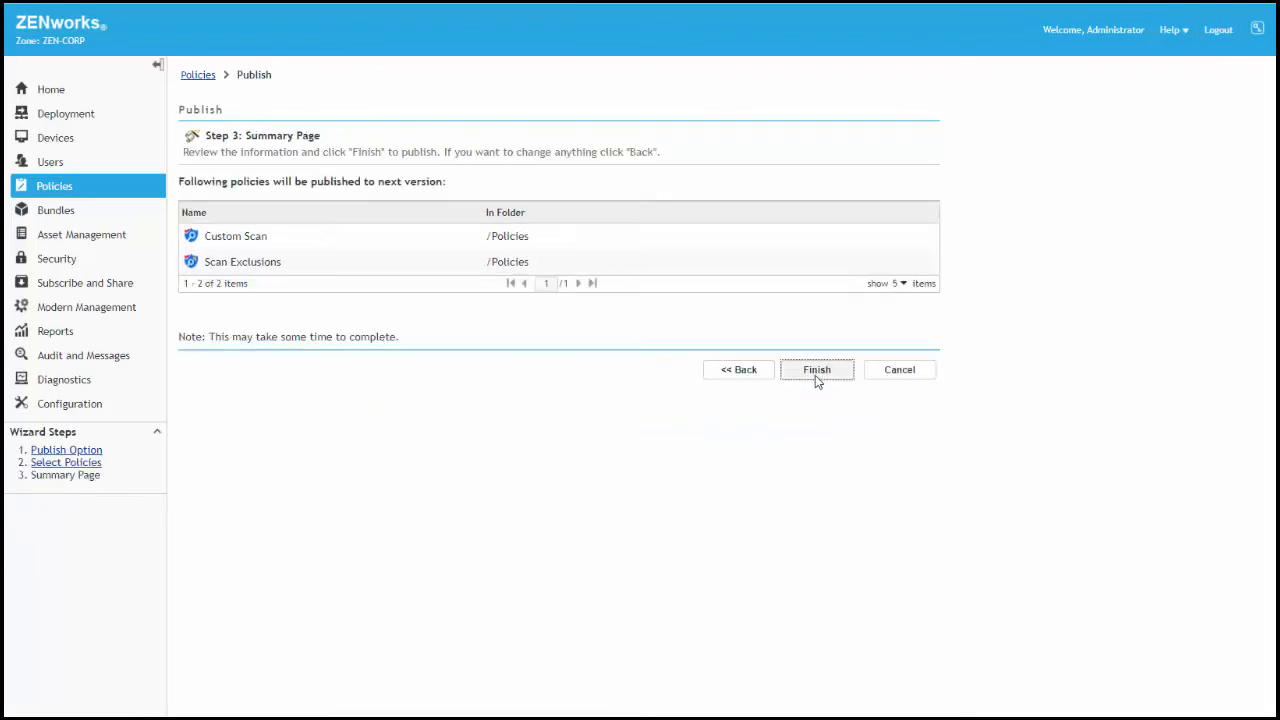
{"action": "left_click", "coordinate": [817, 375]}
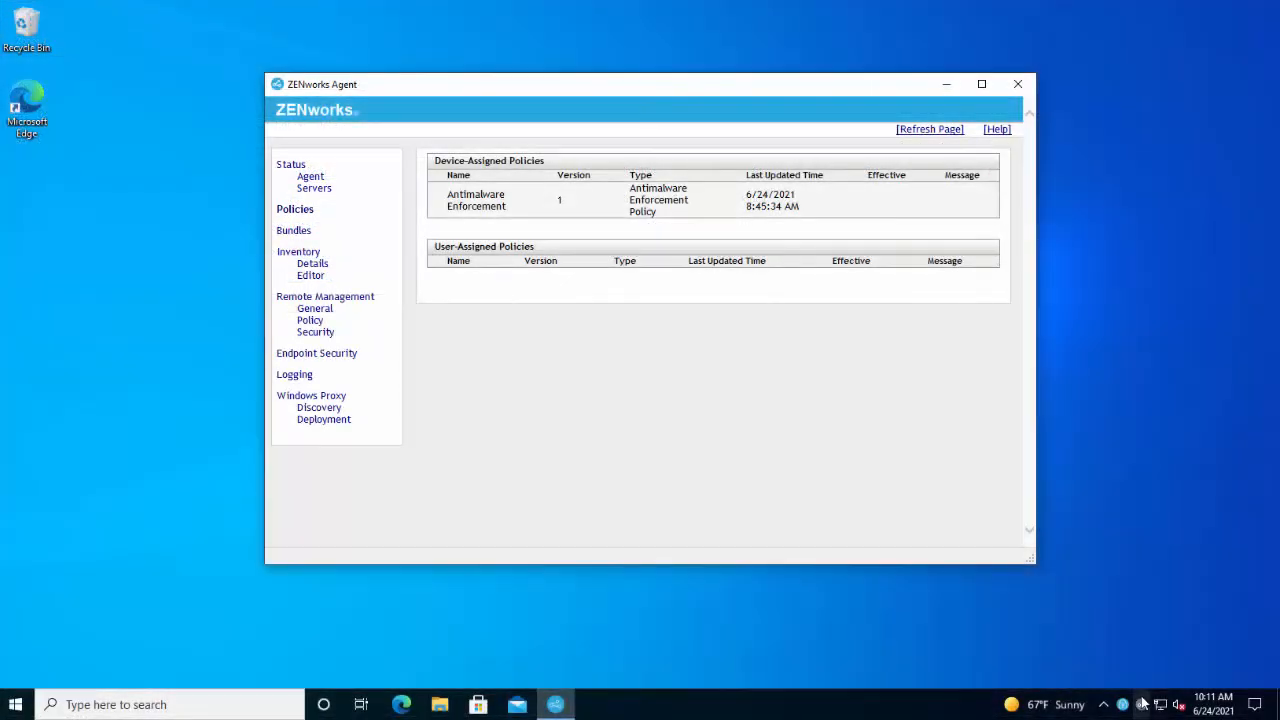
Switch to the managed Windows device and refresh its ZENworks Agent to retrieve the assigned policies
{"action": "right_click", "coordinate": [1142, 704]}
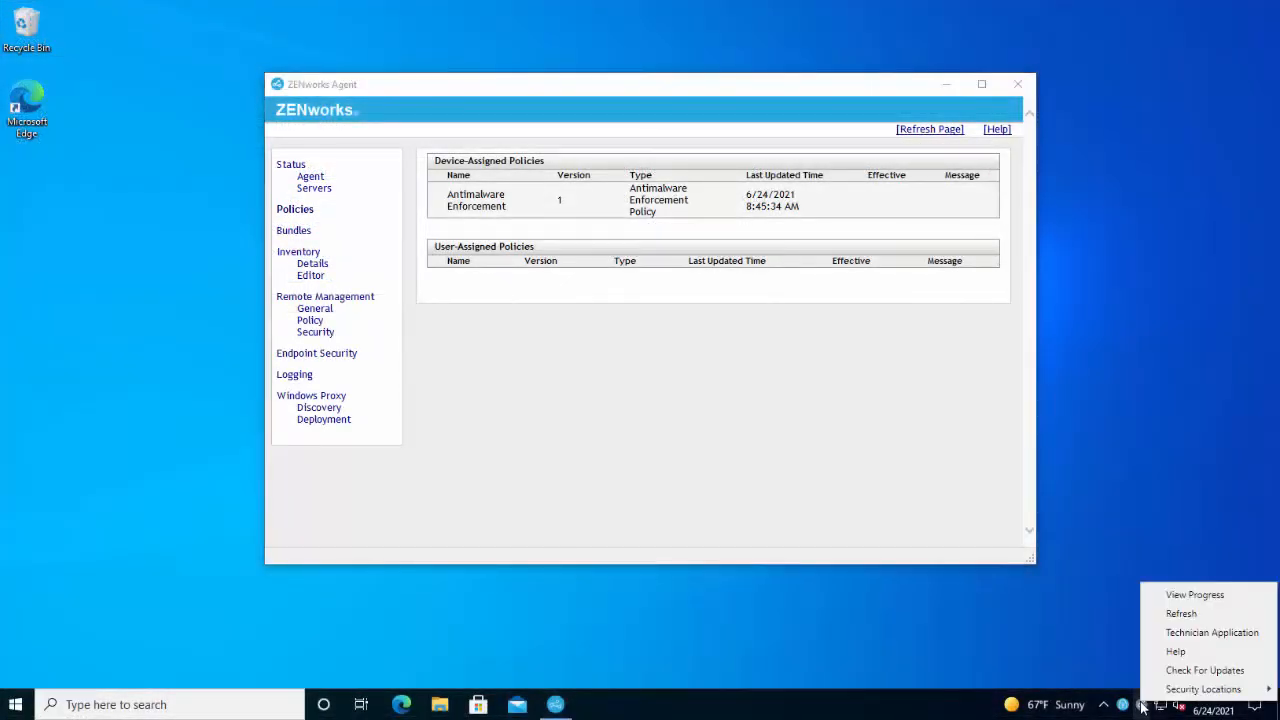
{"action": "left_click", "coordinate": [1180, 614]}
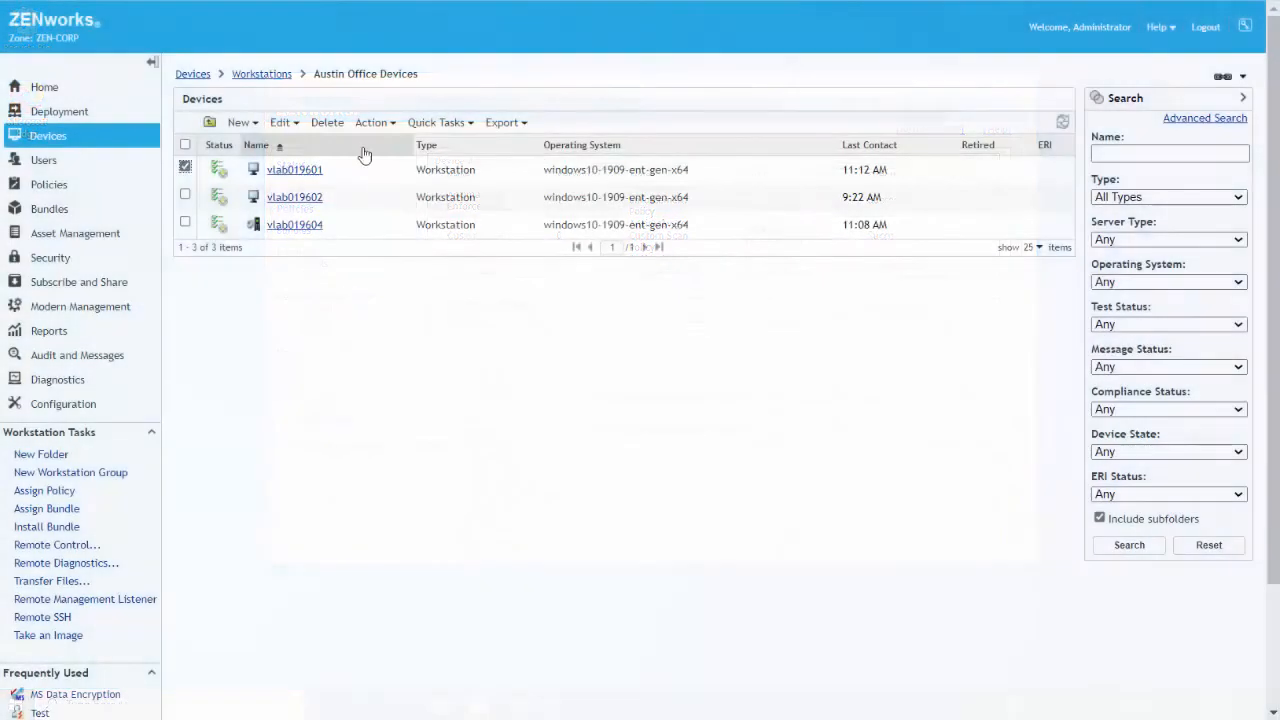
Start a custom malware scan on workstation vlab019601 using the Custom Scan policy, and open ZENworks Endpoint Security on the device to check it
{"action": "left_click", "coordinate": [470, 124]}
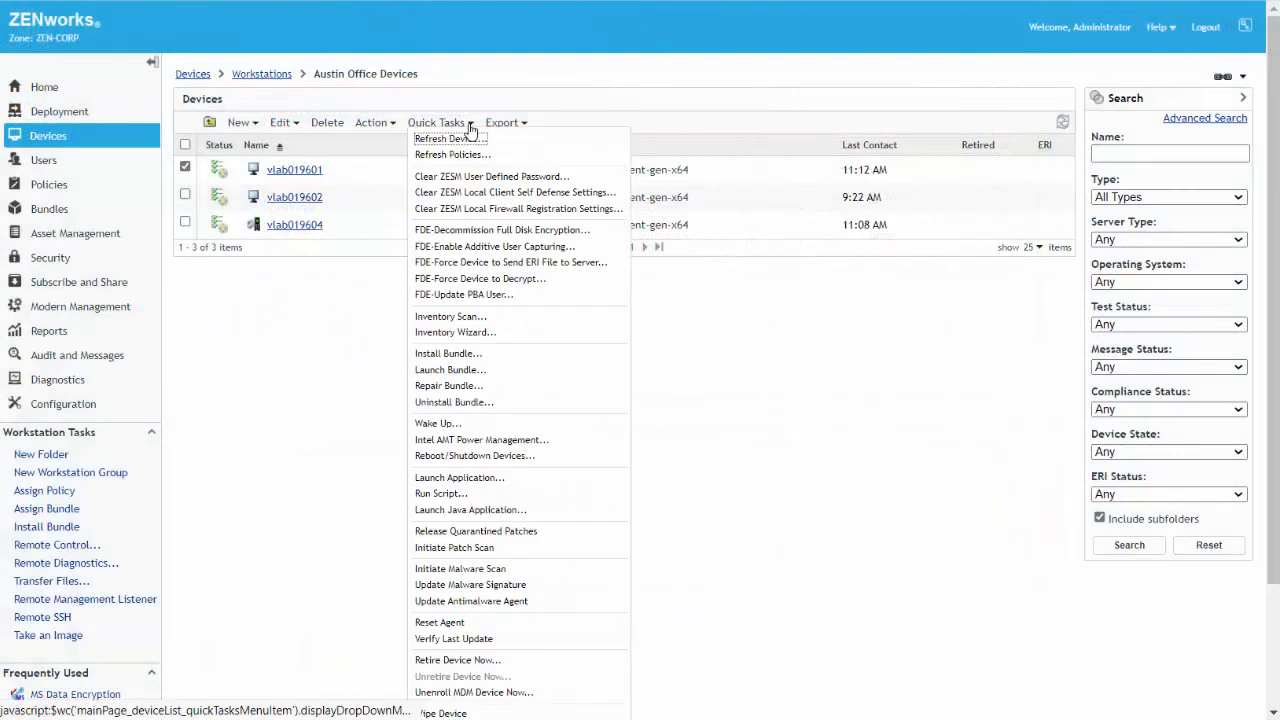
{"action": "left_click", "coordinate": [488, 570]}
{"action": "left_click", "coordinate": [393, 309]}
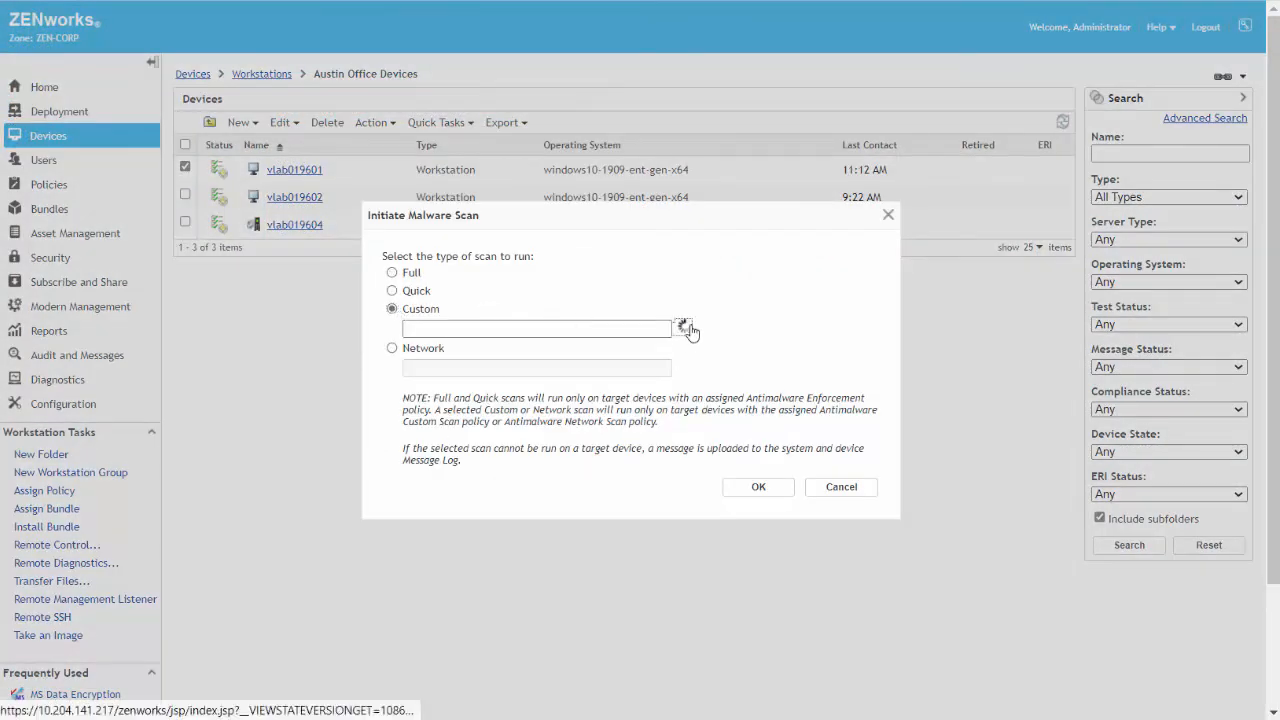
{"action": "left_click", "coordinate": [686, 330]}
{"action": "left_click", "coordinate": [575, 355]}
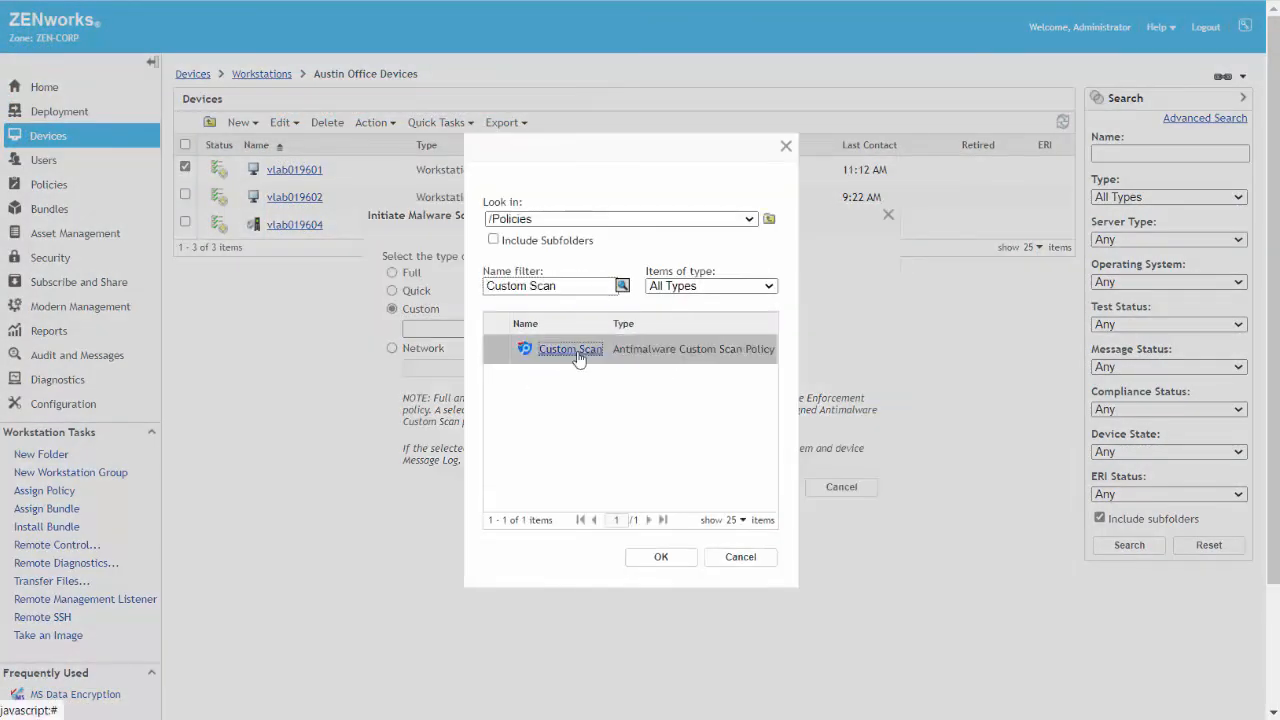
{"action": "left_click", "coordinate": [655, 556]}
{"action": "left_click", "coordinate": [757, 487]}
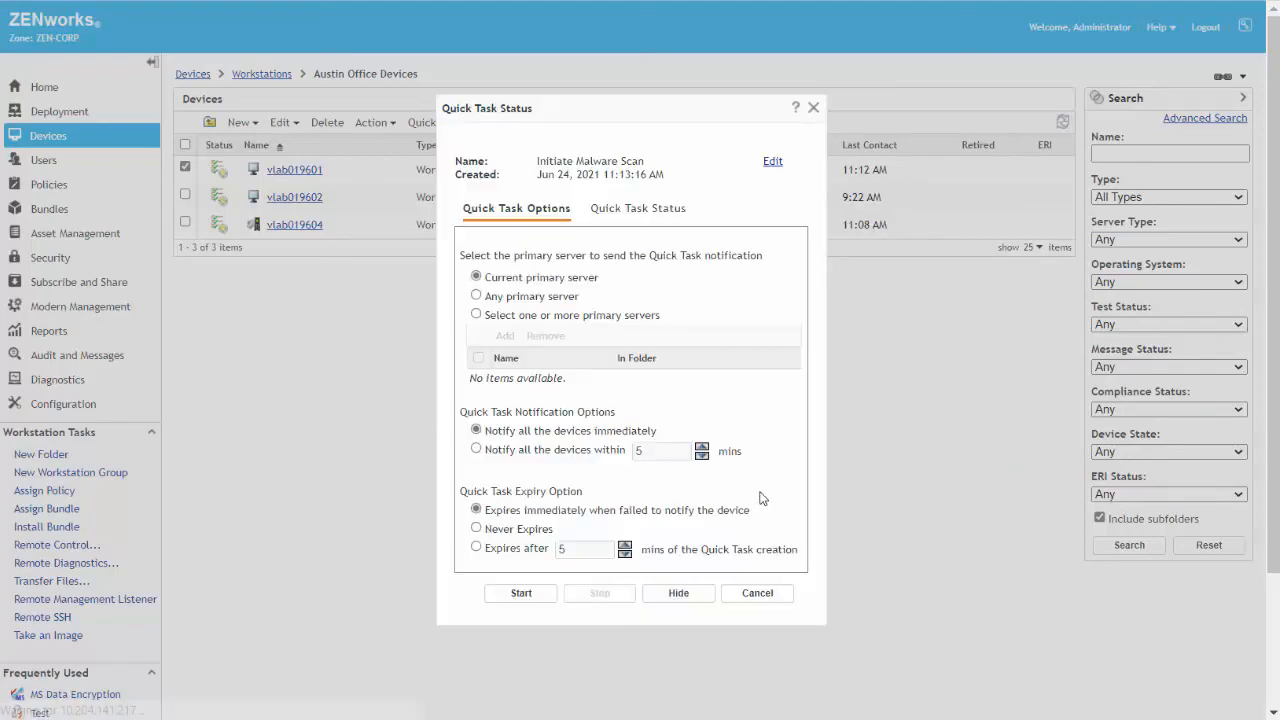
{"action": "left_click", "coordinate": [507, 596]}
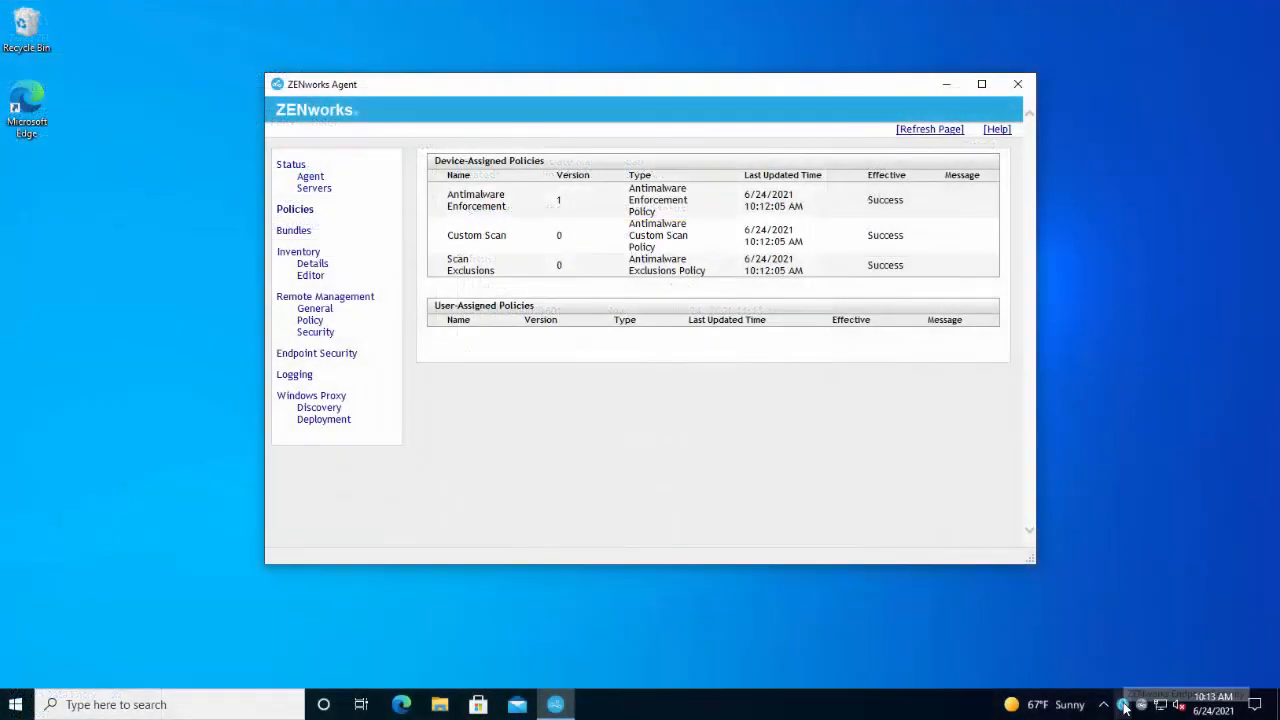
{"action": "left_click", "coordinate": [1123, 705]}
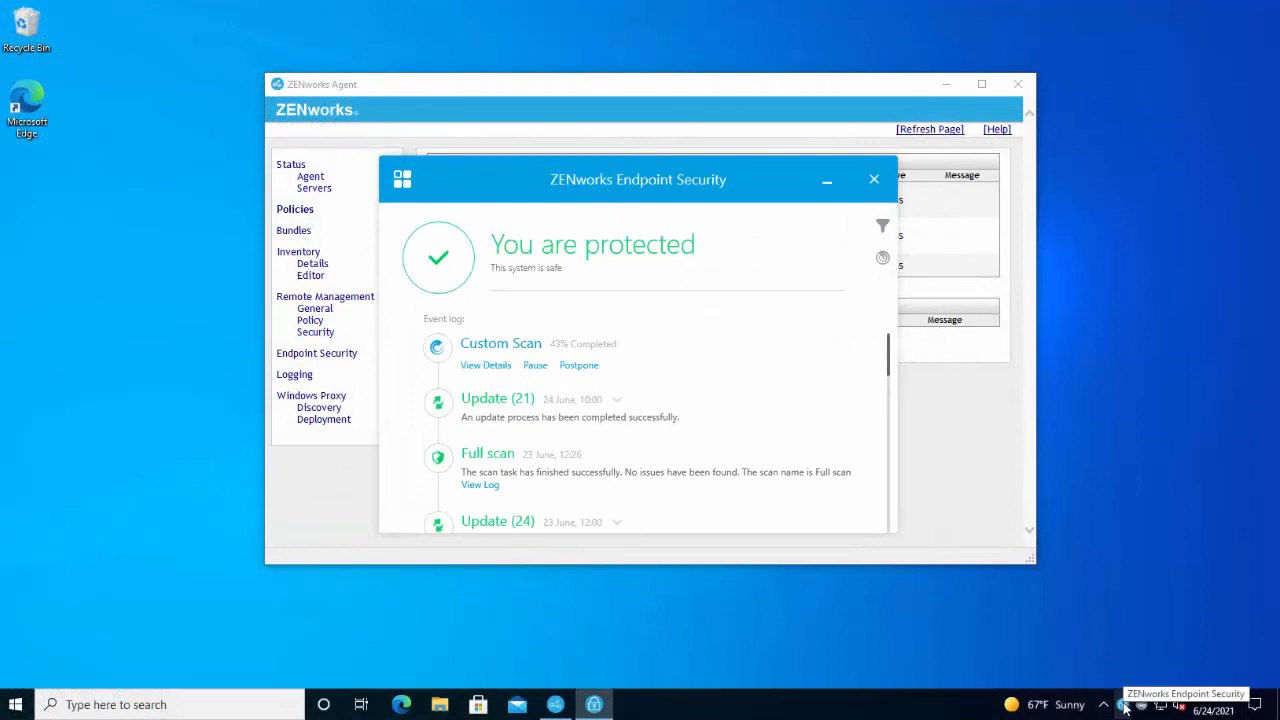